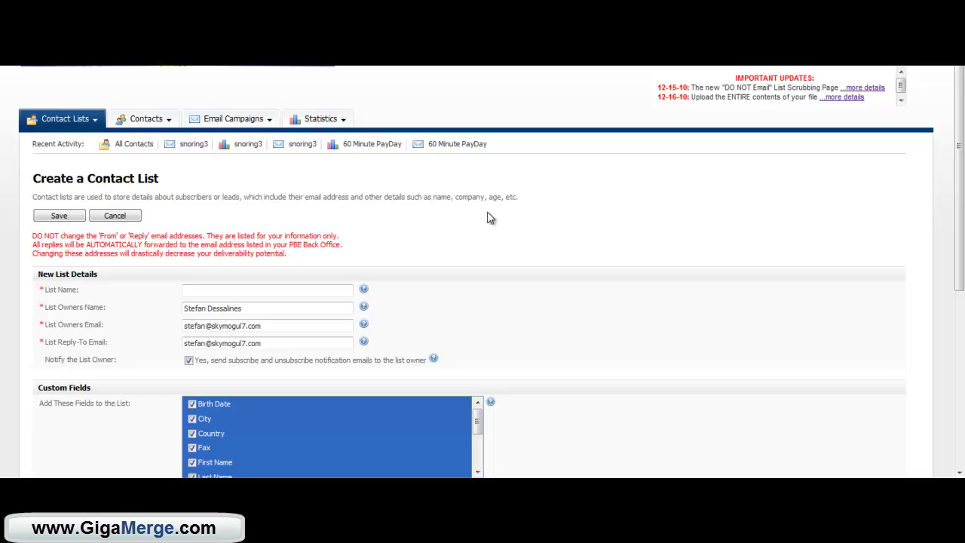
Step: Name the new contact list Mountain Bikers
double_click(228, 289)
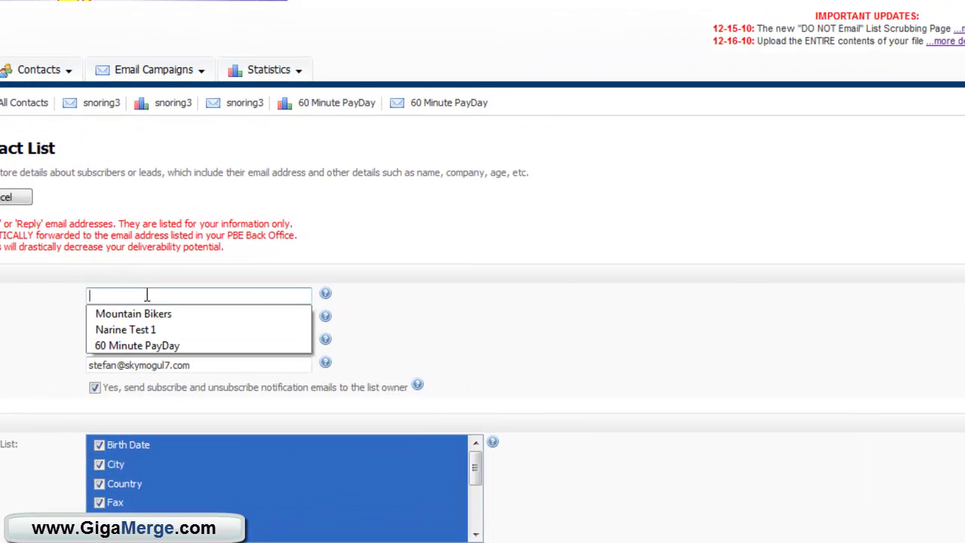
click(151, 313)
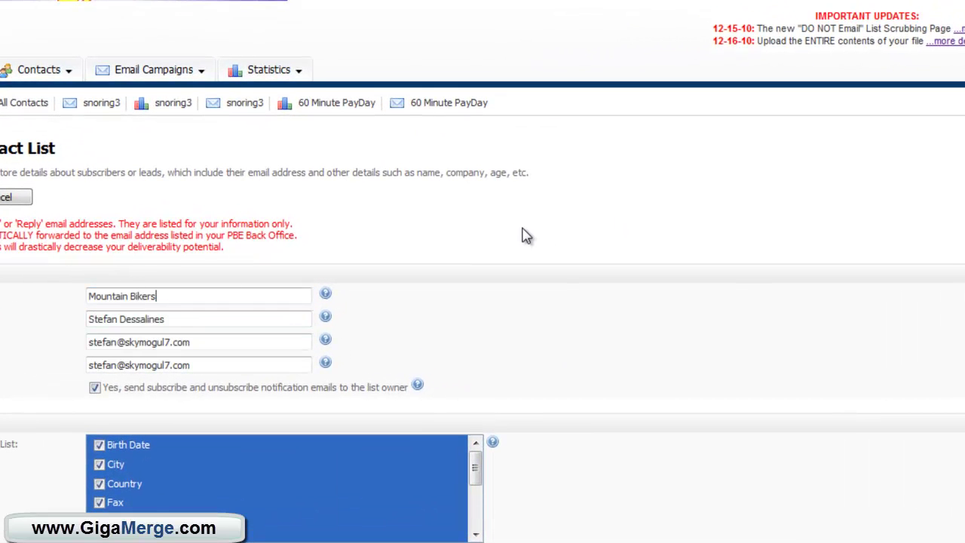
Step: Fill in the company details with the name Klass, the company address and the phone number, and save the contact list
scroll(526, 235, down, 2)
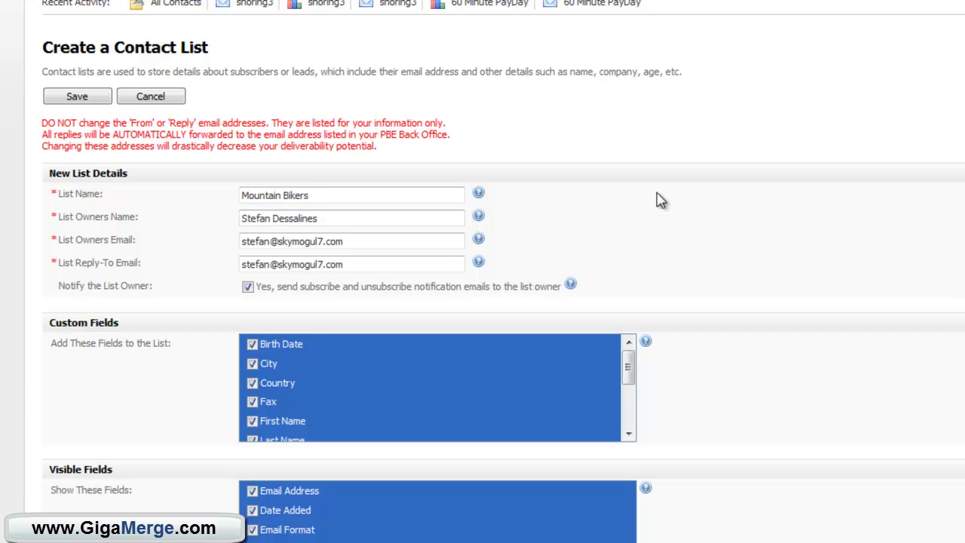
scroll(656, 198, down, 4)
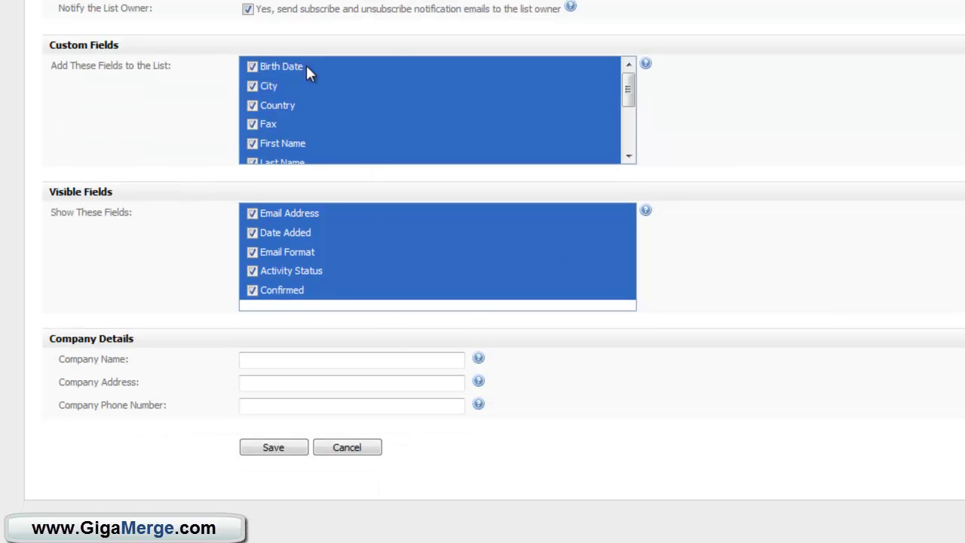
click(324, 361)
click(327, 375)
click(325, 382)
click(325, 401)
click(319, 406)
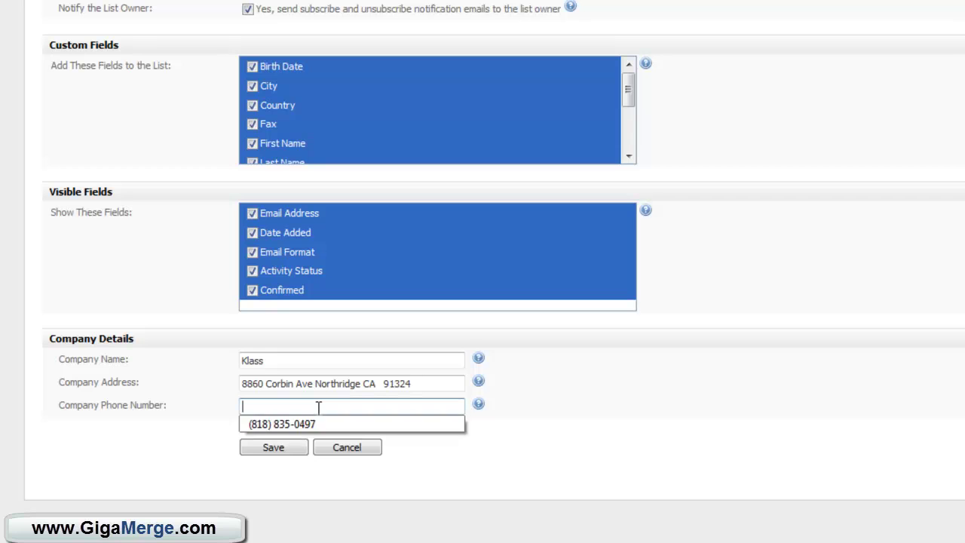
click(318, 429)
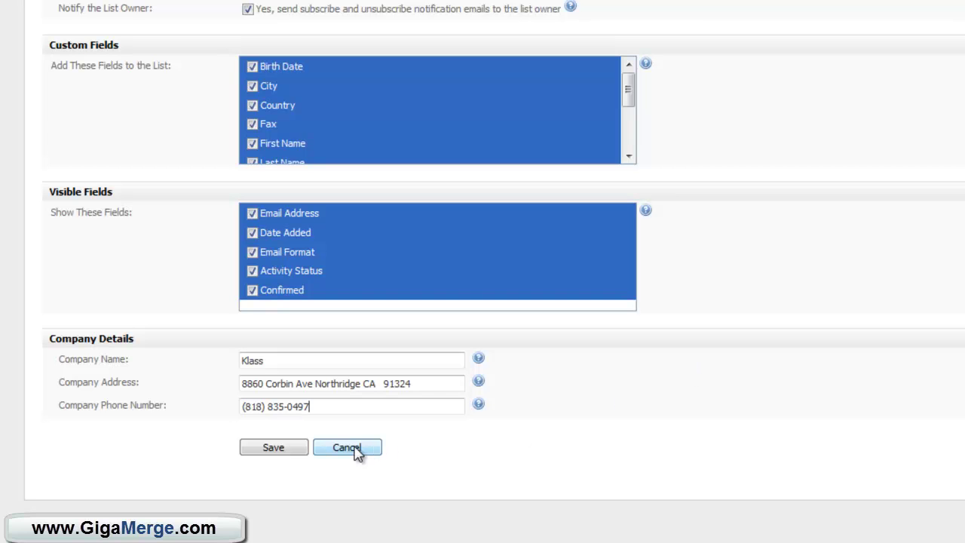
click(302, 456)
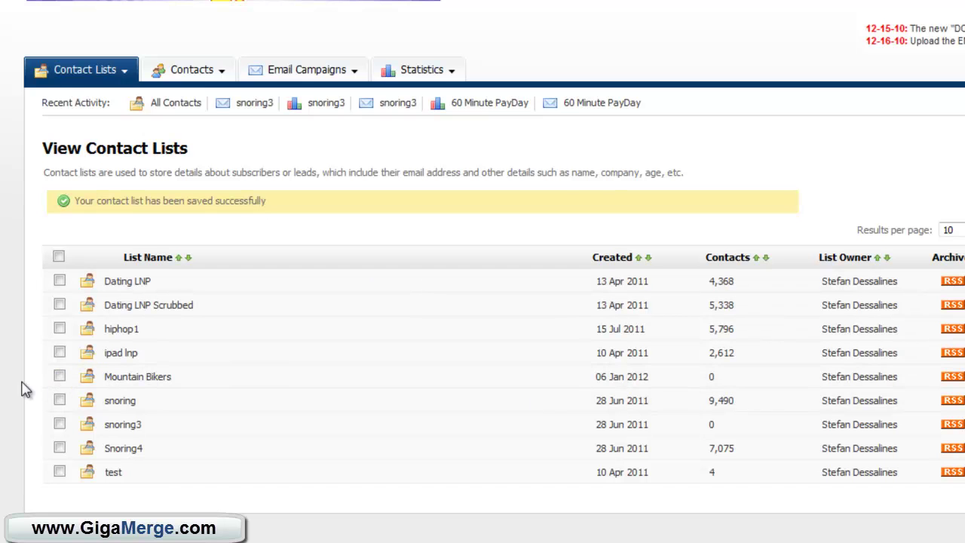
Step: Start importing contacts from a file, with the Mountain Bikers list as the destination
mouse_move(204, 75)
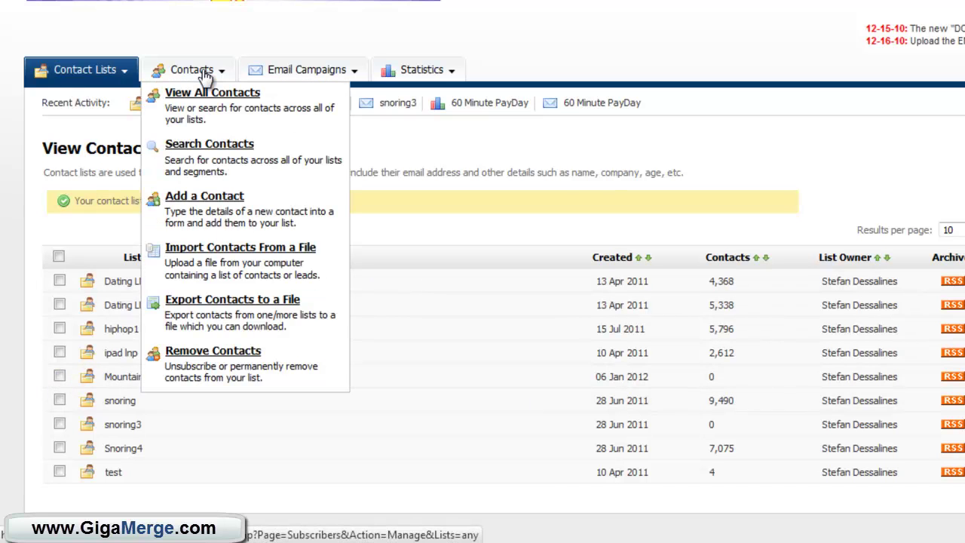
click(229, 251)
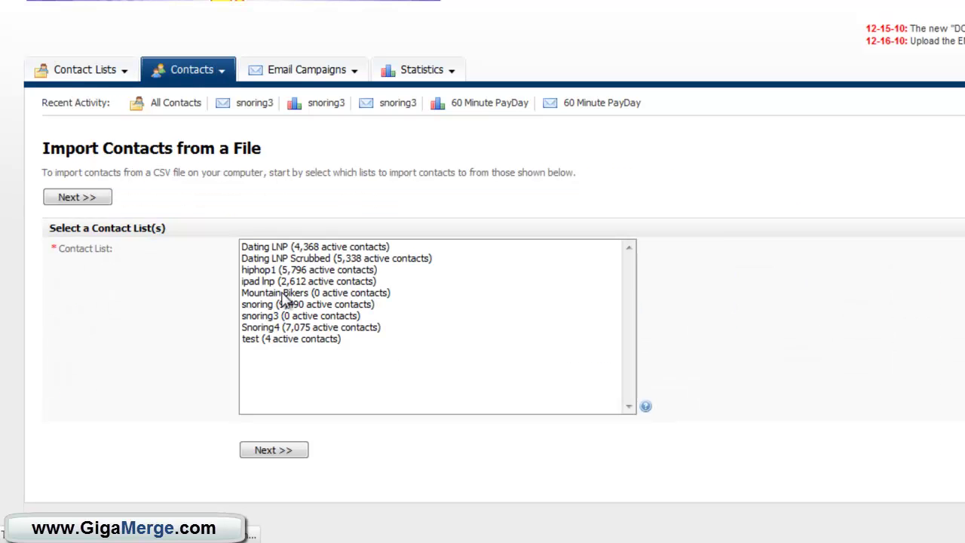
click(282, 294)
click(273, 451)
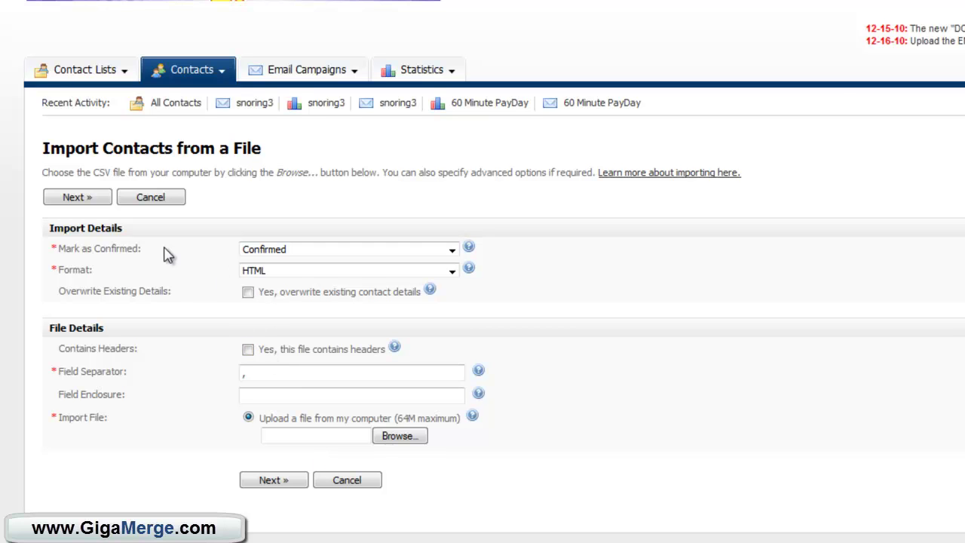
Step: Keep the HTML format, choose the mountainbikeremails CSV as the import file and continue to the field mapping
click(451, 272)
click(278, 283)
click(398, 437)
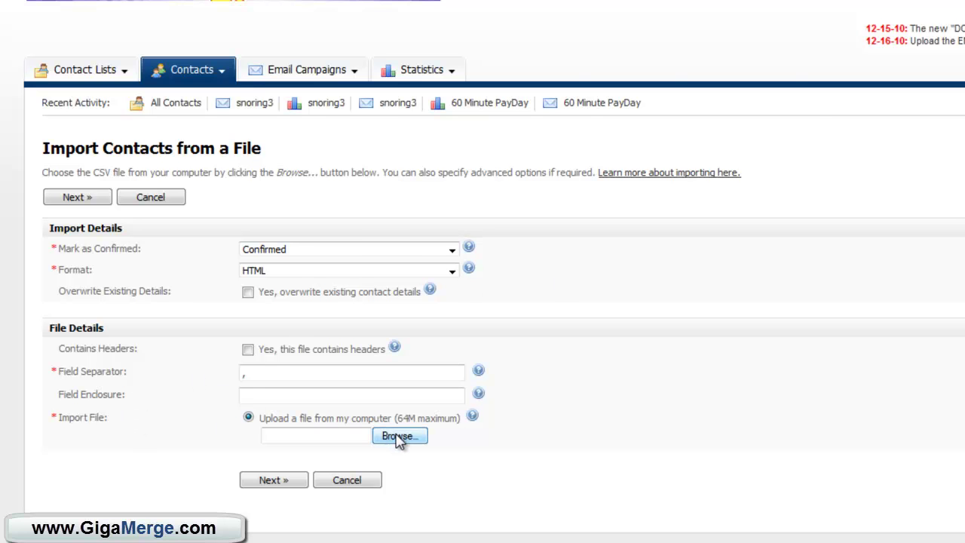
click(725, 96)
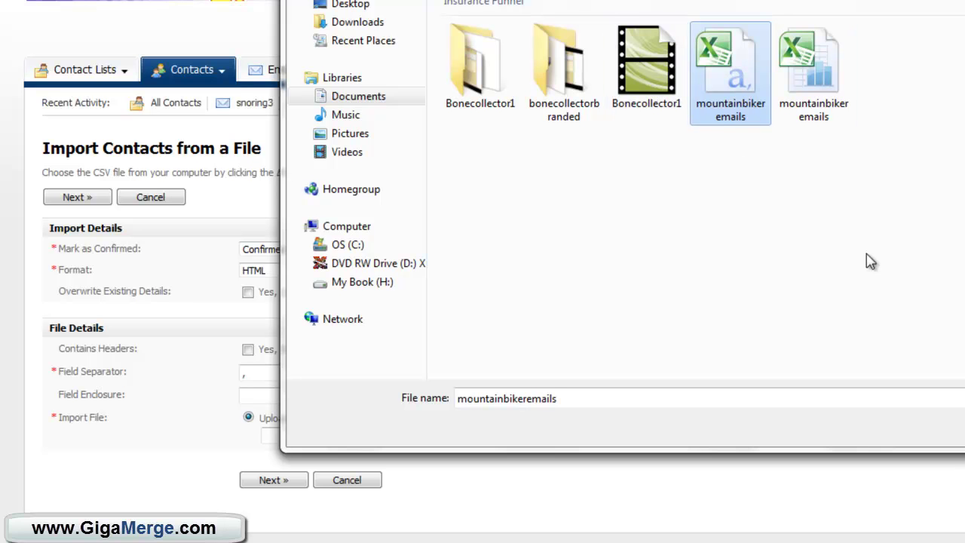
click(921, 426)
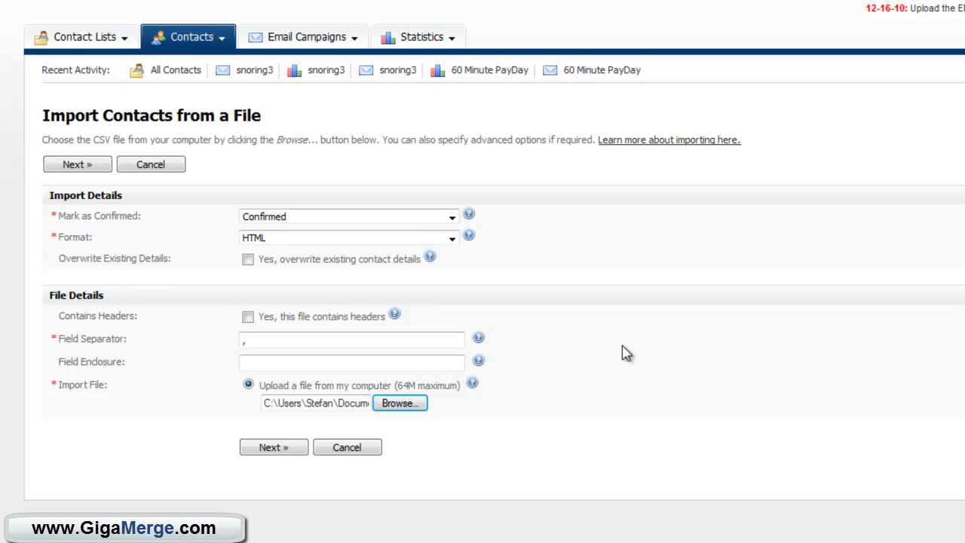
click(293, 451)
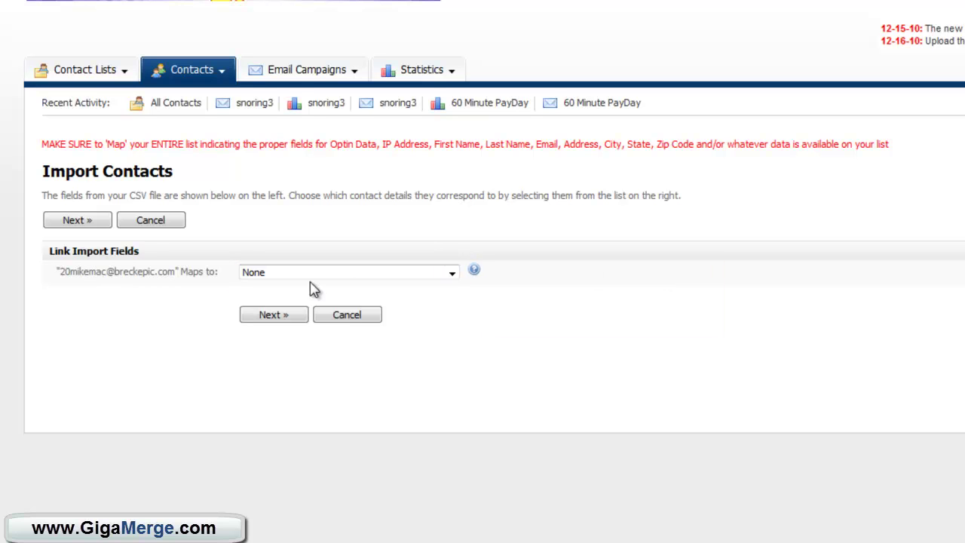
Step: Map the CSV column to Email Address and run the contact import
click(449, 274)
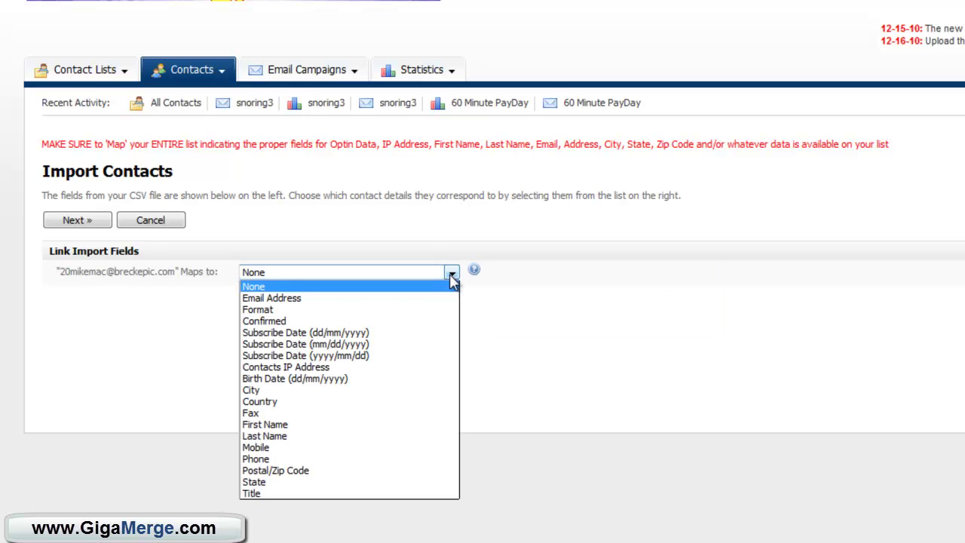
click(276, 300)
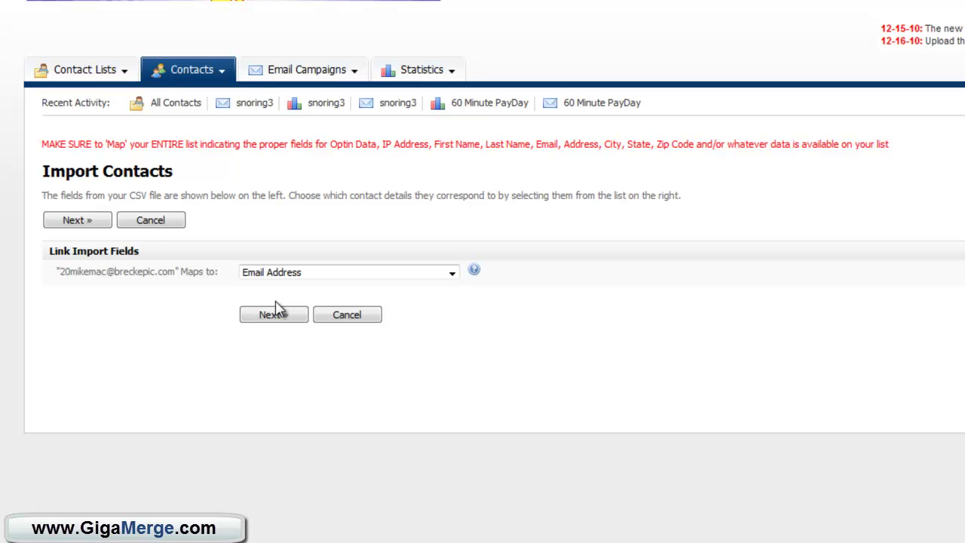
click(451, 273)
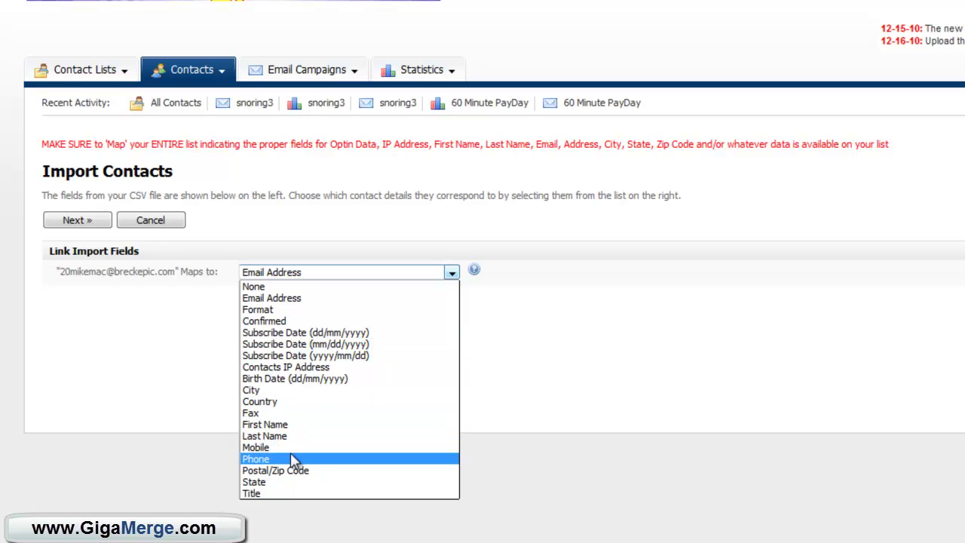
click(614, 298)
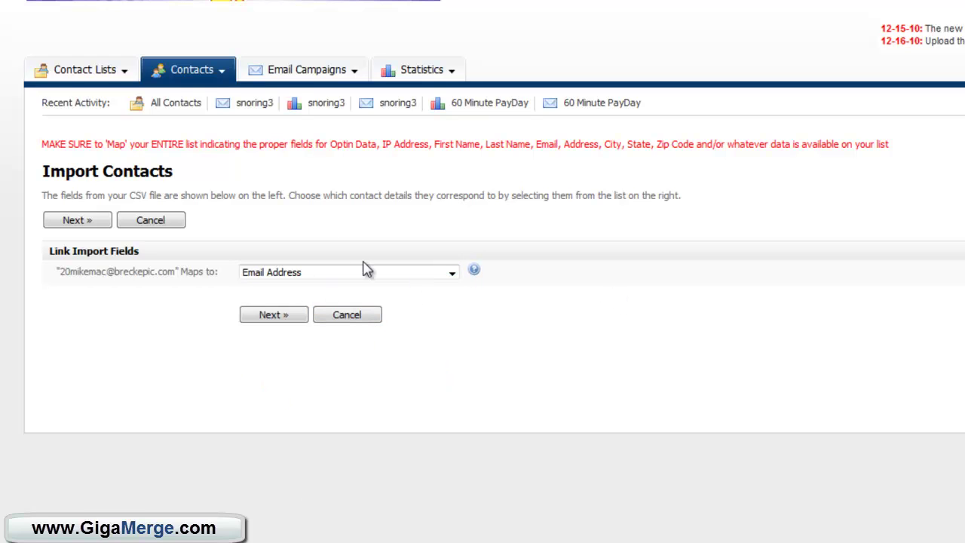
click(280, 319)
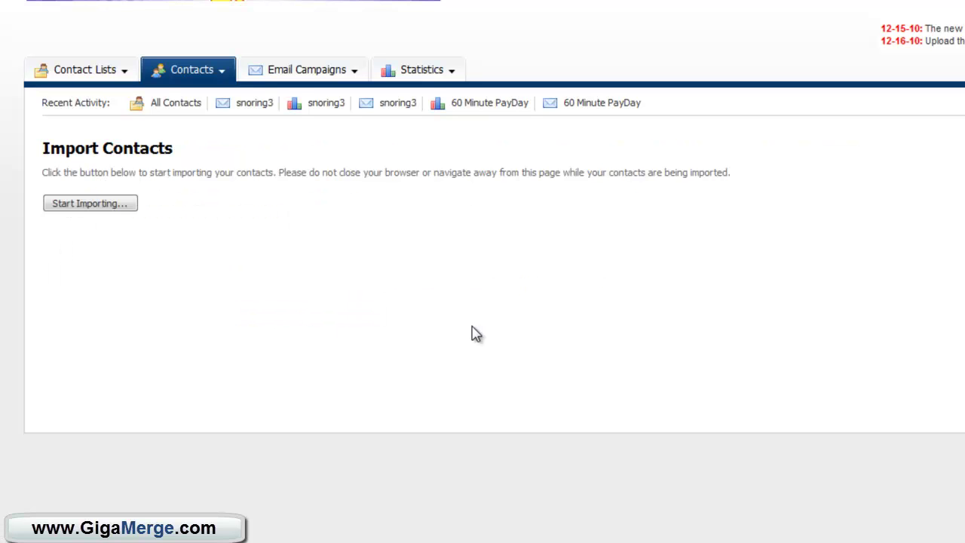
click(96, 206)
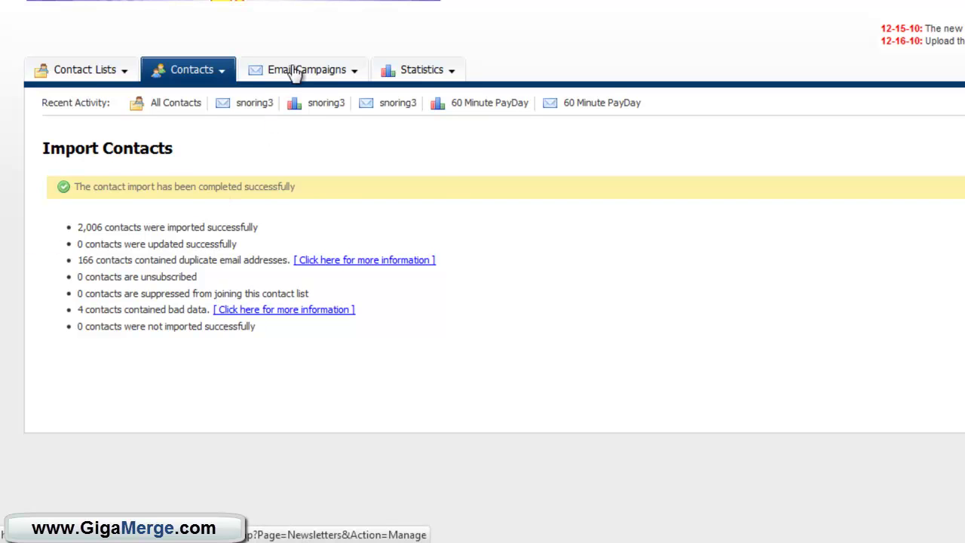
Step: Create a new email campaign and name it Mountain Bikers
mouse_move(295, 73)
click(309, 148)
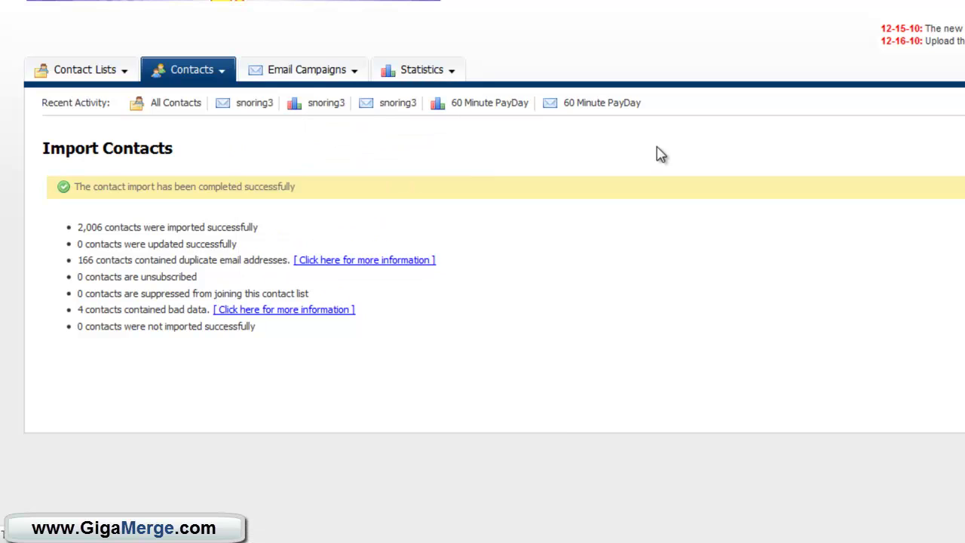
click(284, 252)
click(284, 252)
click(297, 272)
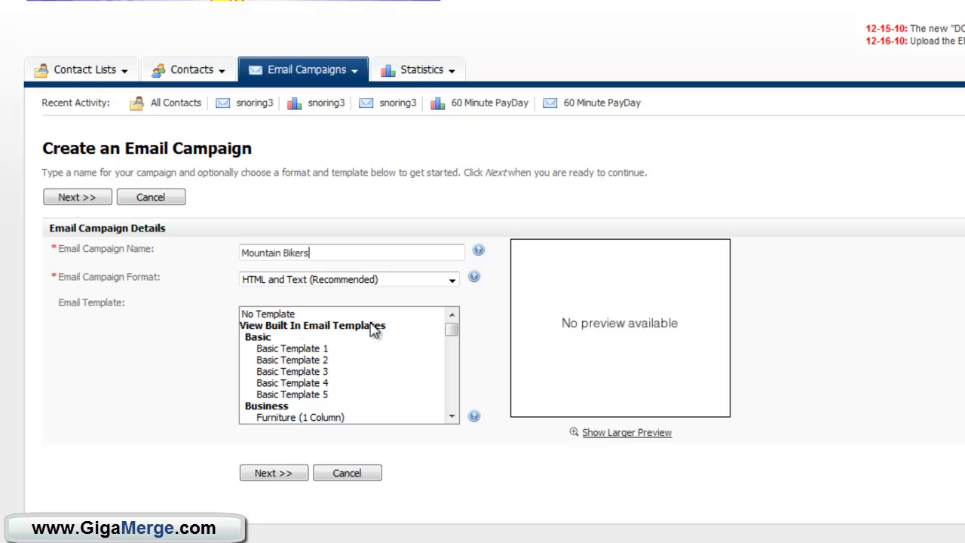
Step: Preview the No Template option and Basic Templates 1 to 5 for the email campaign
click(273, 315)
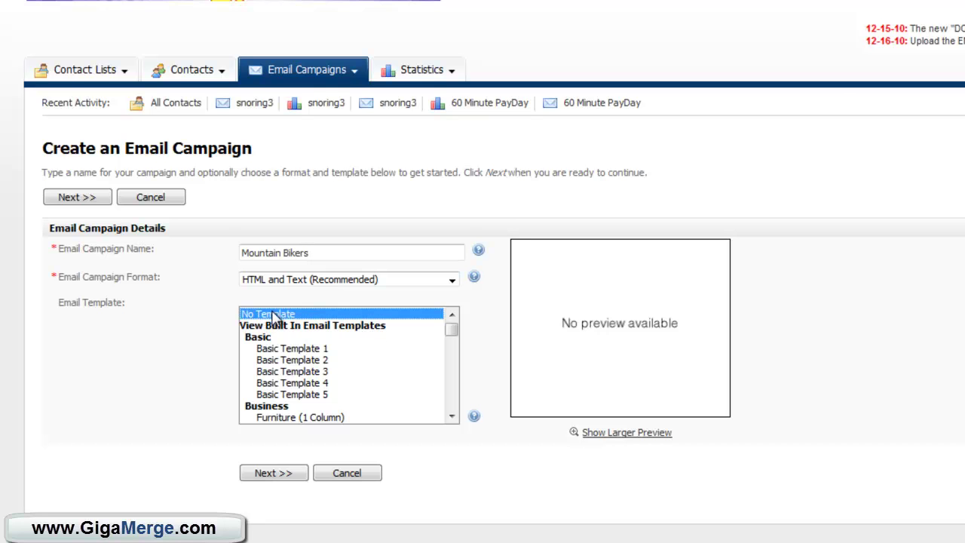
click(279, 349)
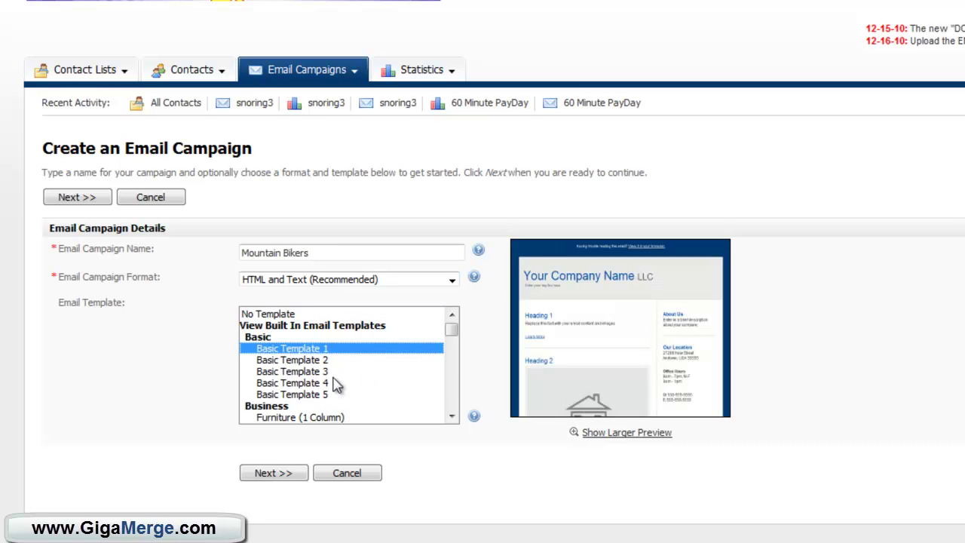
click(300, 361)
click(302, 371)
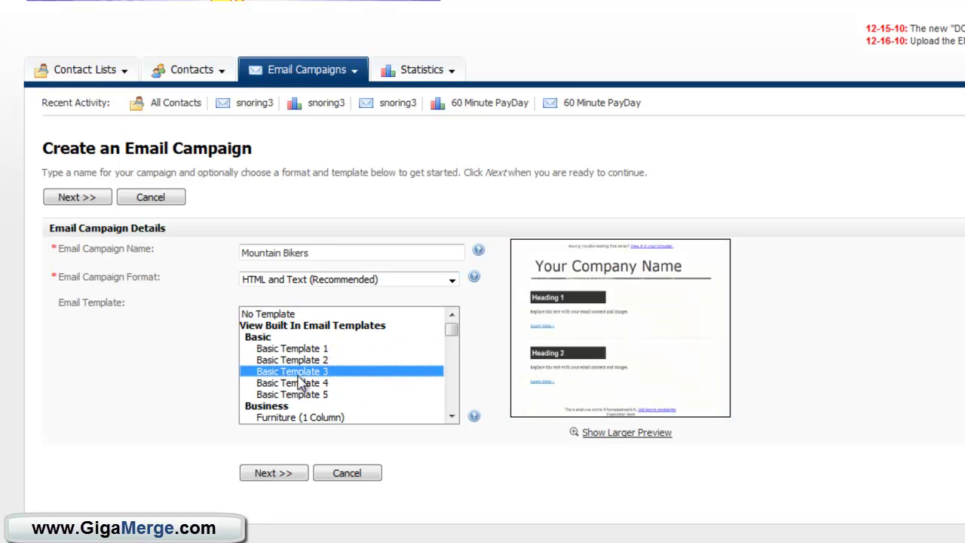
click(301, 383)
click(306, 395)
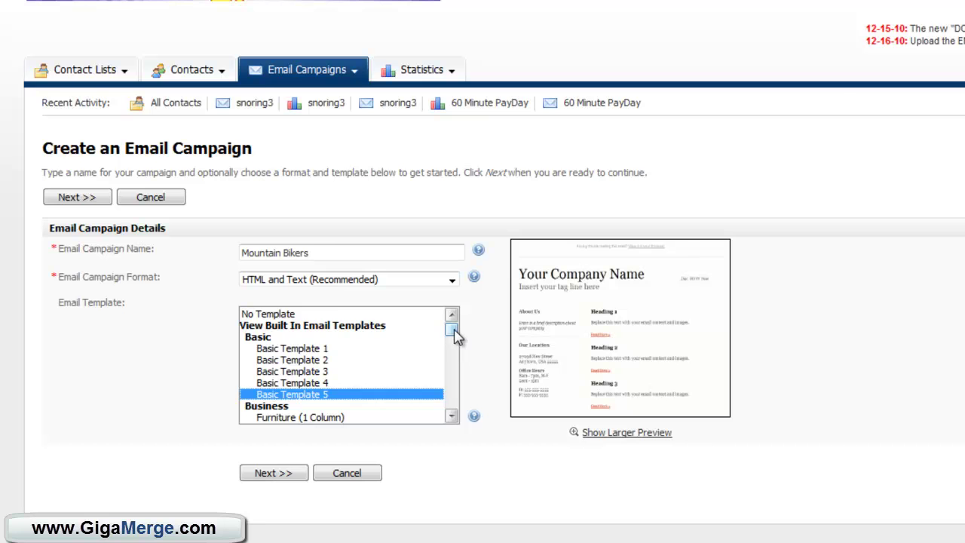
Step: Preview the Business email templates, including the Generic, Law, Global, Scientific and technology designs
drag(456, 337, 453, 341)
scroll(367, 381, up, 3)
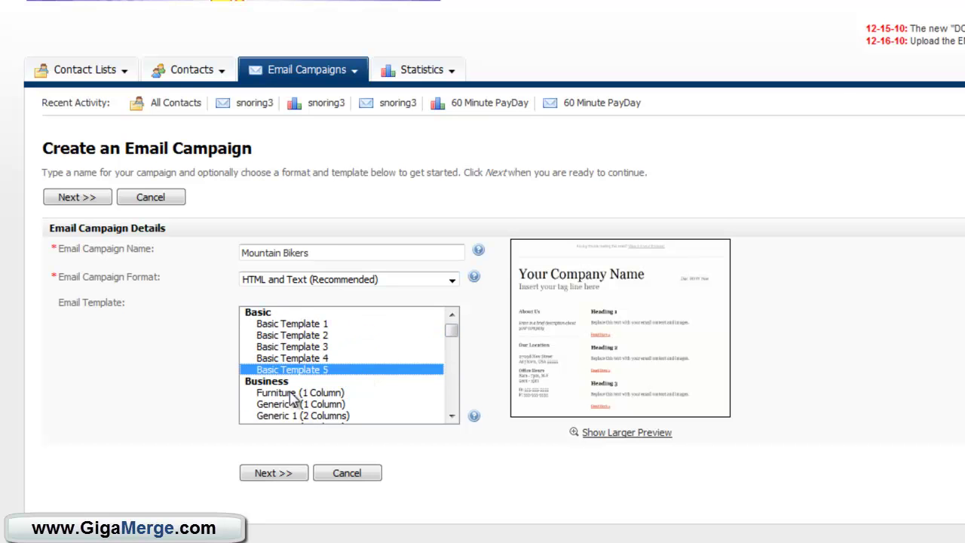
scroll(310, 396, down, 1)
click(304, 370)
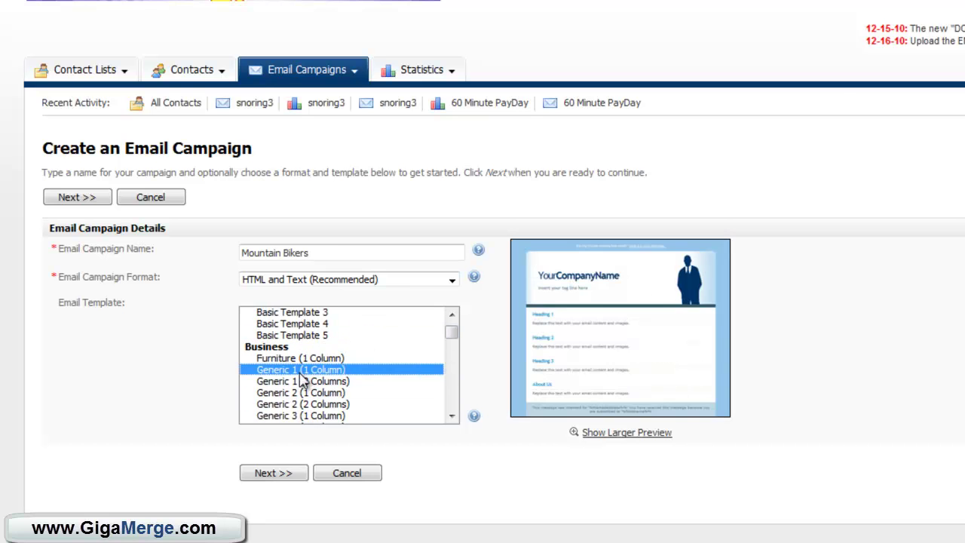
click(309, 359)
scroll(319, 360, down, 1)
click(319, 359)
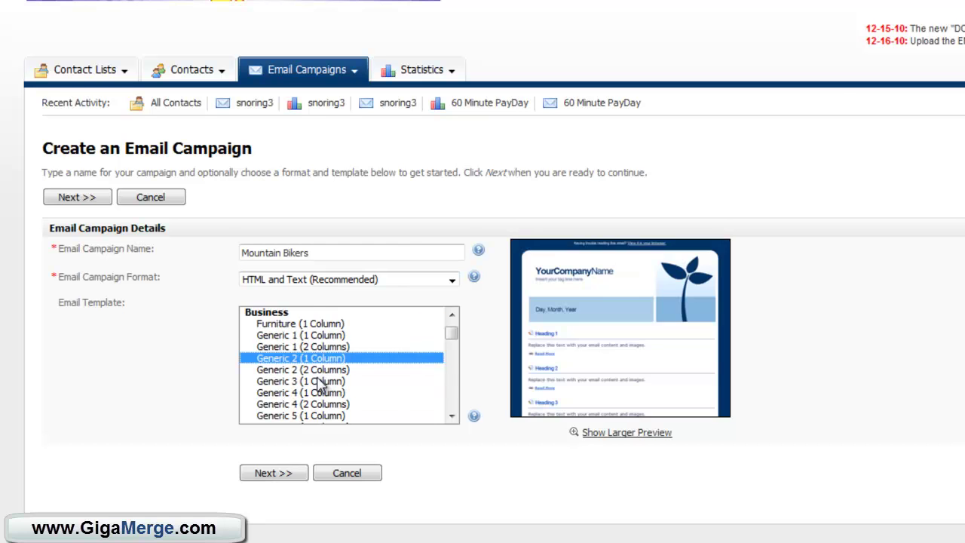
click(321, 392)
scroll(323, 390, down, 1)
click(323, 381)
scroll(337, 373, down, 4)
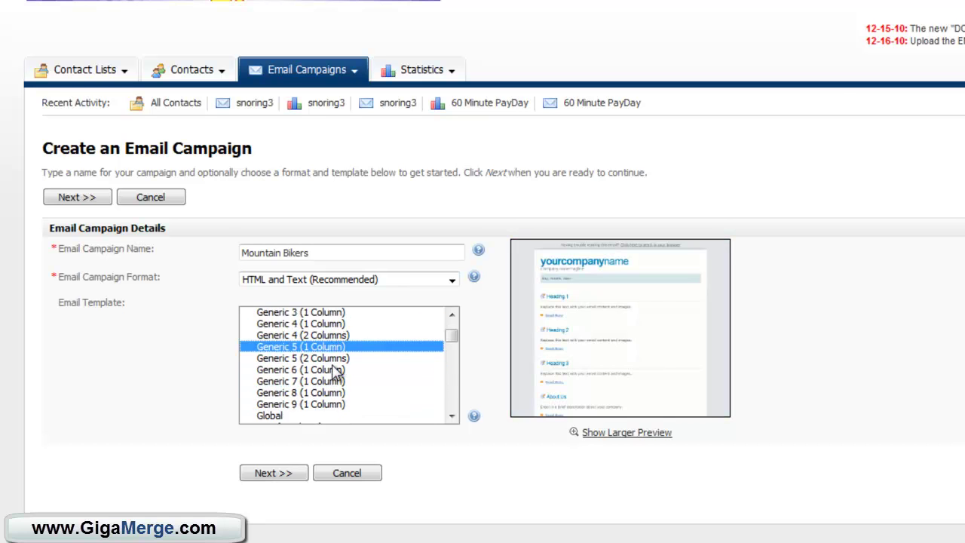
click(280, 324)
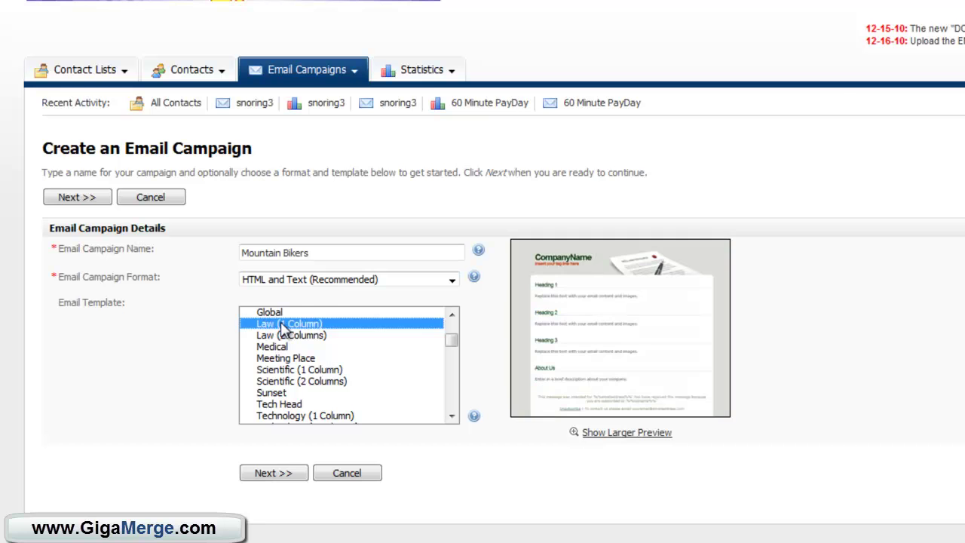
scroll(311, 326, up, 1)
click(301, 347)
scroll(293, 368, down, 1)
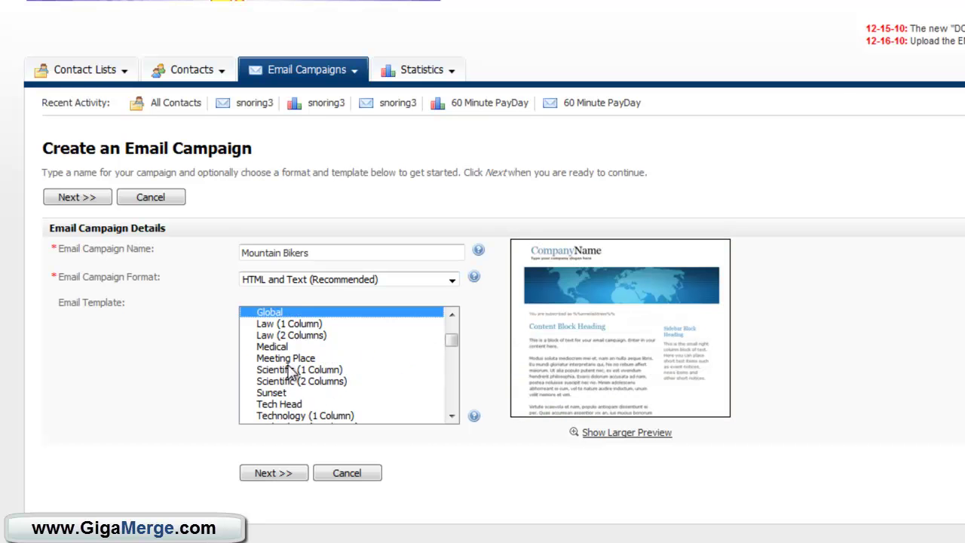
click(288, 371)
scroll(343, 381, down, 1)
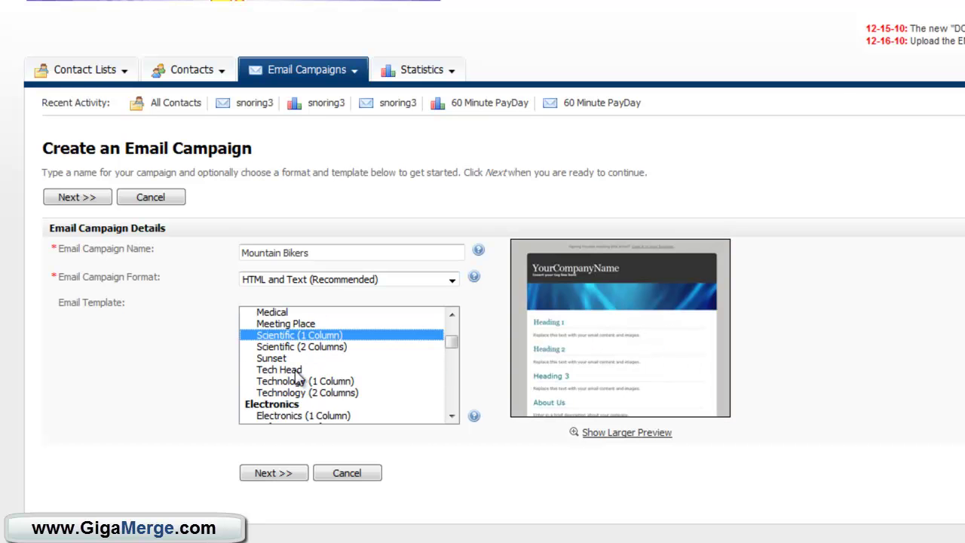
click(316, 369)
click(297, 382)
Step: Preview the Electronics template and the Family and Friends email templates, including Childs Play and Crowds
scroll(345, 337, down, 2)
click(305, 347)
scroll(362, 352, down, 2)
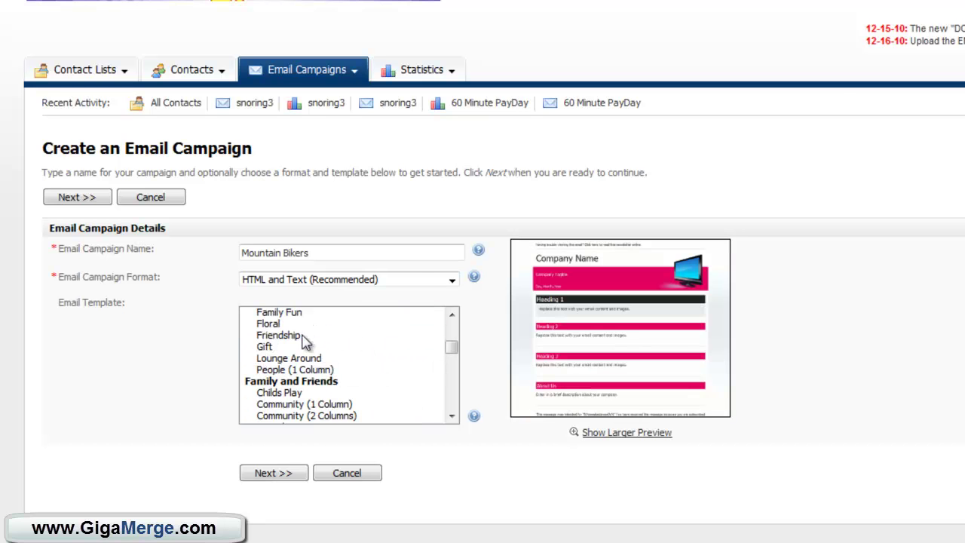
click(315, 335)
scroll(315, 339, up, 2)
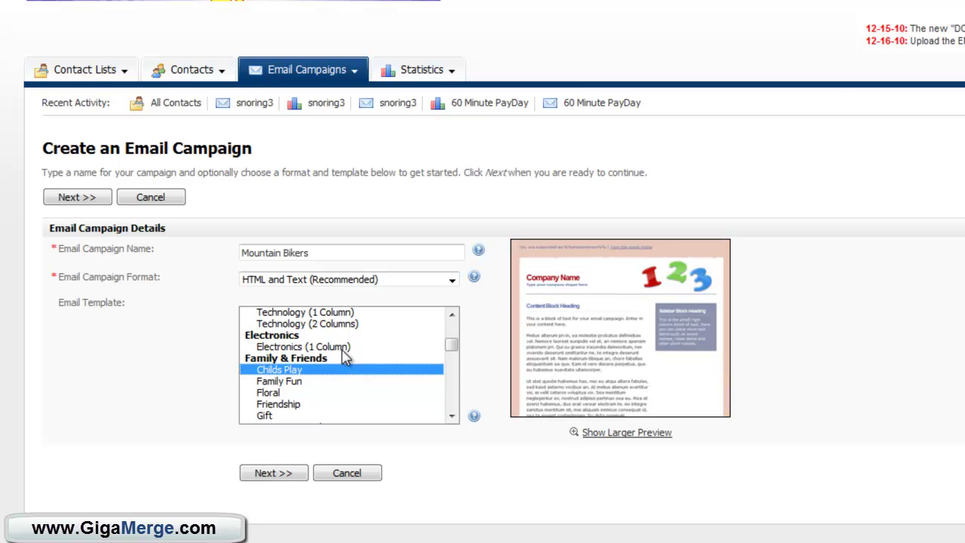
scroll(343, 358, down, 3)
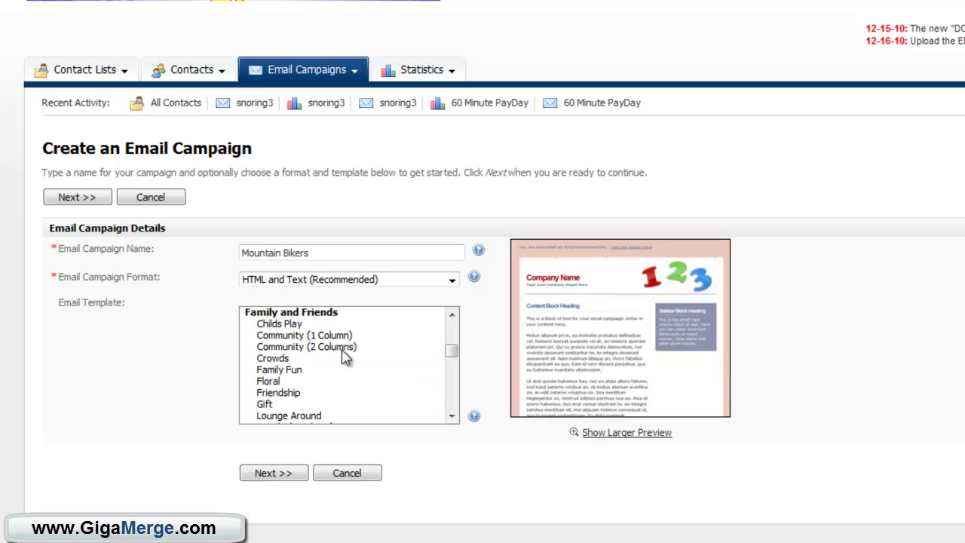
click(303, 349)
click(295, 360)
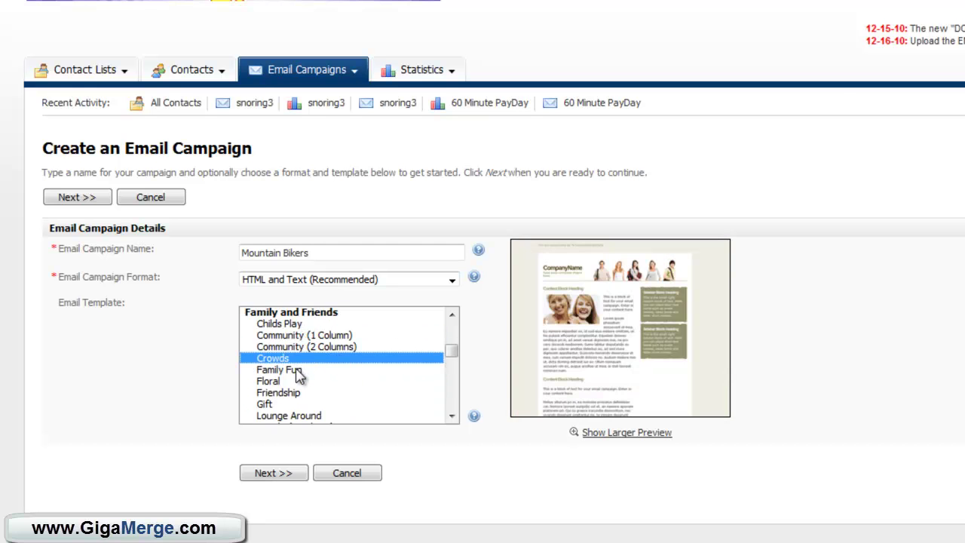
Step: Preview email templates from the Fashion, Film, Food, General and Gaming categories, including Movie (1 Column) and Boxed
scroll(298, 364, down, 3)
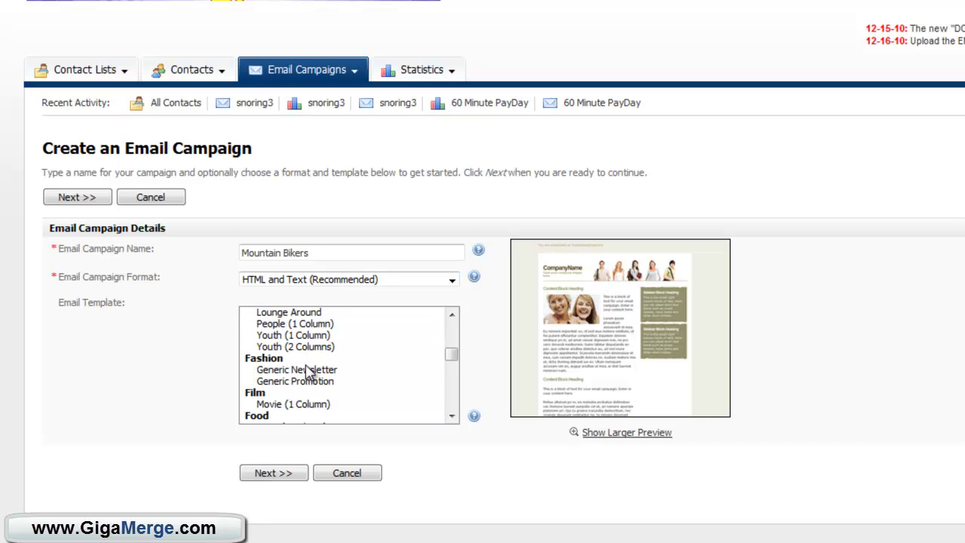
click(310, 369)
click(312, 404)
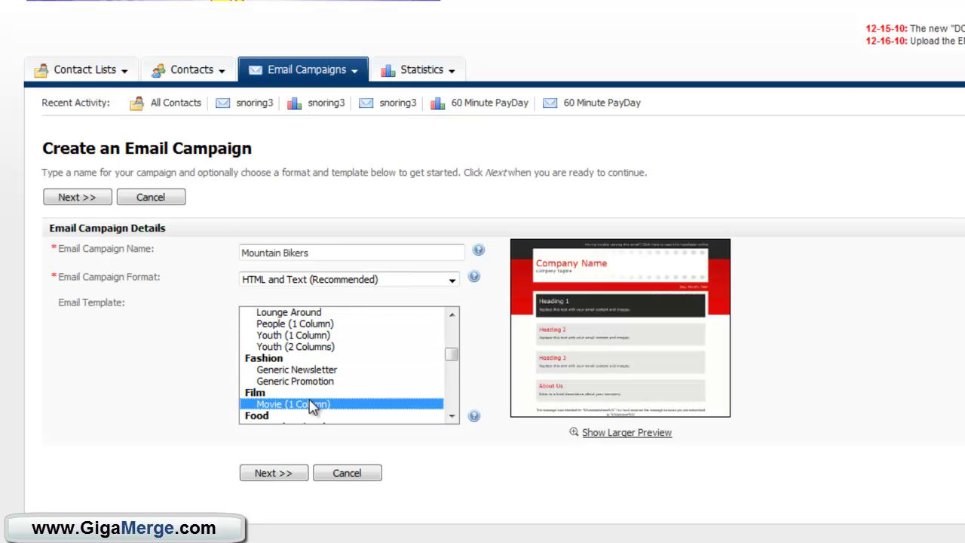
scroll(347, 377, down, 2)
click(316, 361)
scroll(369, 362, down, 2)
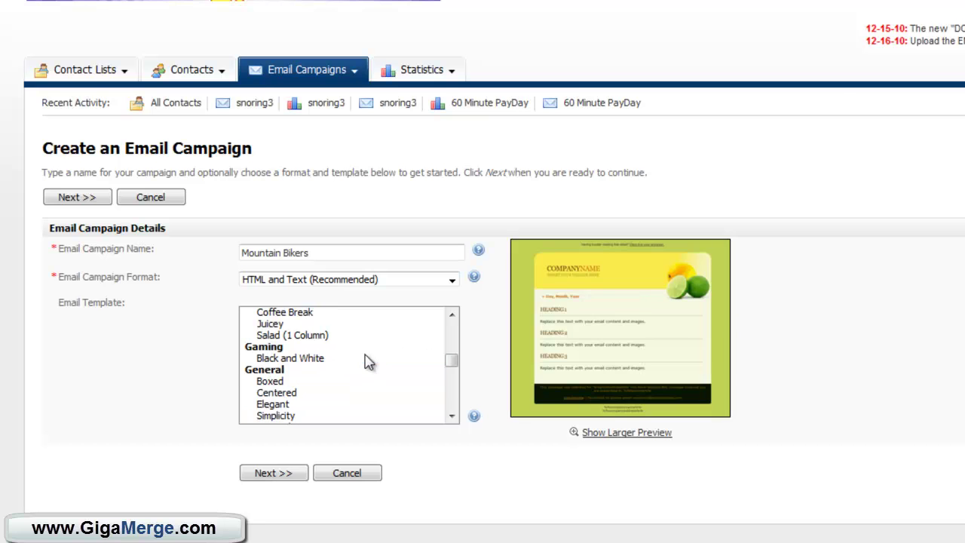
click(286, 382)
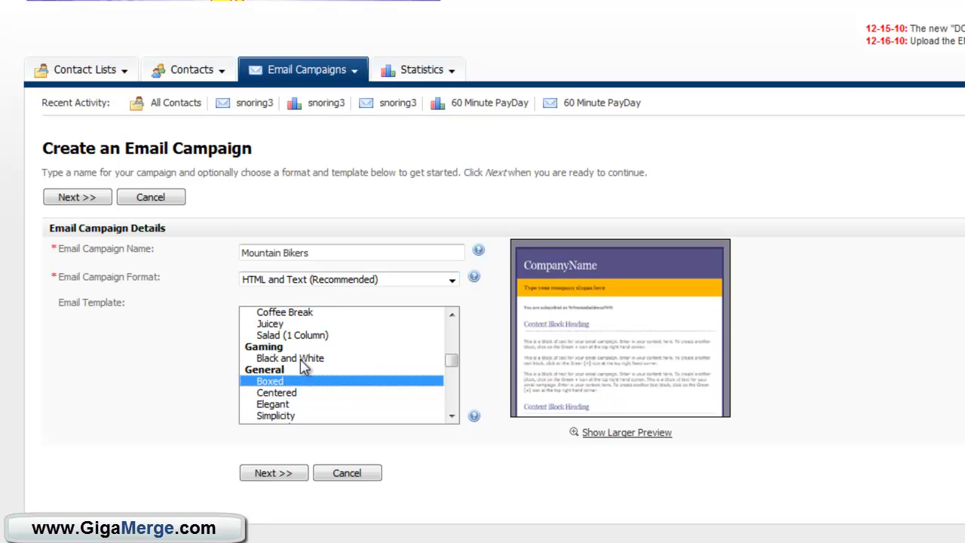
click(304, 360)
Step: Preview the photography template and the Brass Drums music template for the email campaign
scroll(361, 359, down, 1)
scroll(361, 359, down, 1)
click(324, 392)
scroll(325, 369, down, 2)
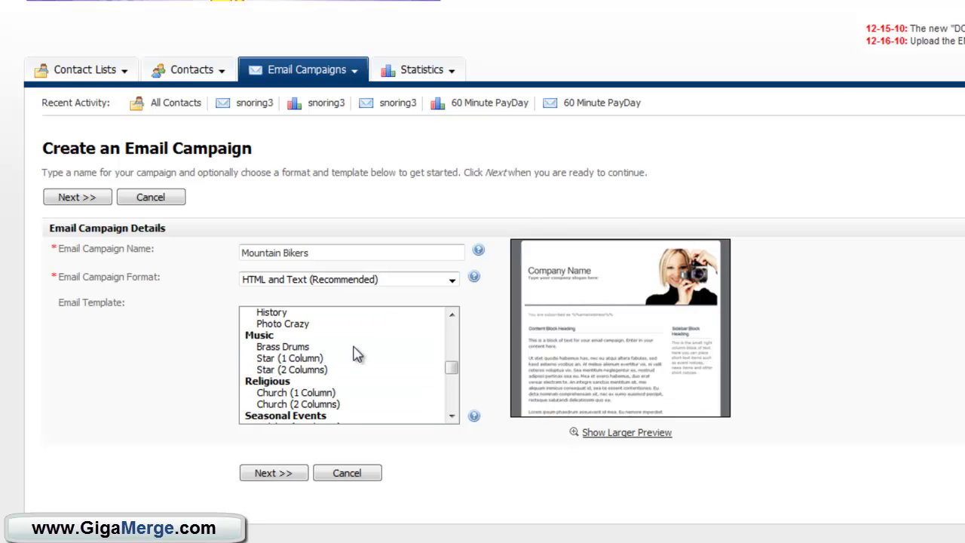
click(313, 347)
scroll(336, 351, down, 2)
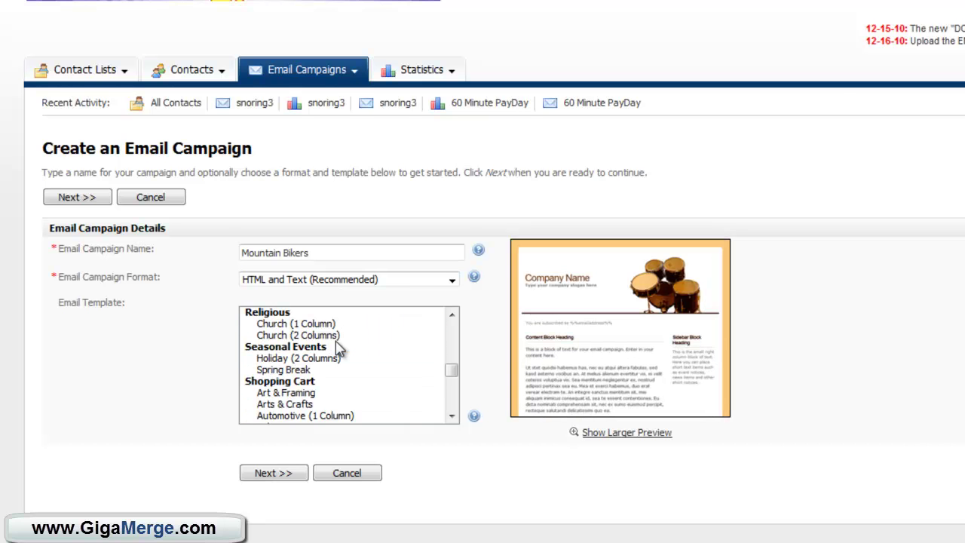
Step: Preview the Art & Framing, Cosmetics and flower templates for shopping carts and the Trade Generic (1 Column) template
click(296, 394)
scroll(332, 369, down, 3)
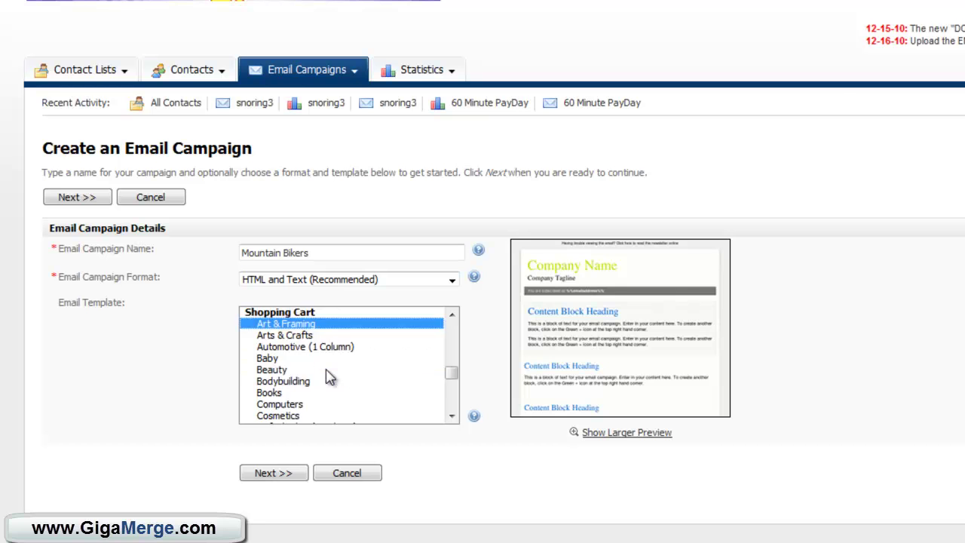
click(299, 383)
scroll(301, 386, down, 2)
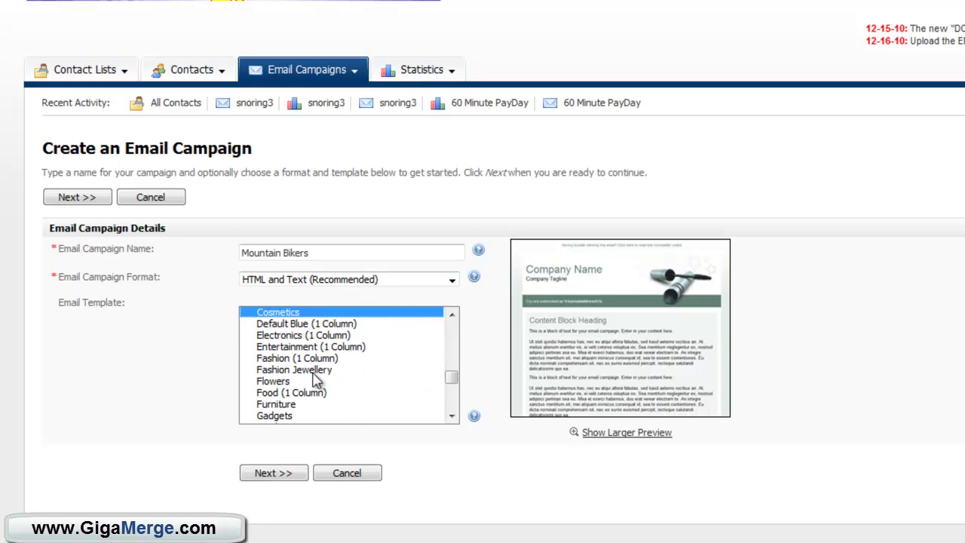
click(343, 375)
scroll(339, 372, down, 2)
scroll(339, 372, down, 10)
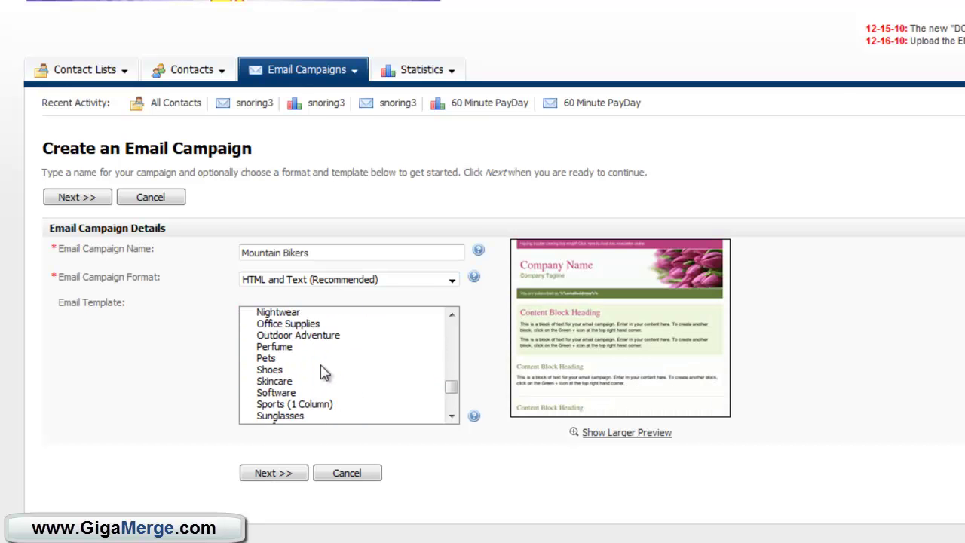
click(320, 382)
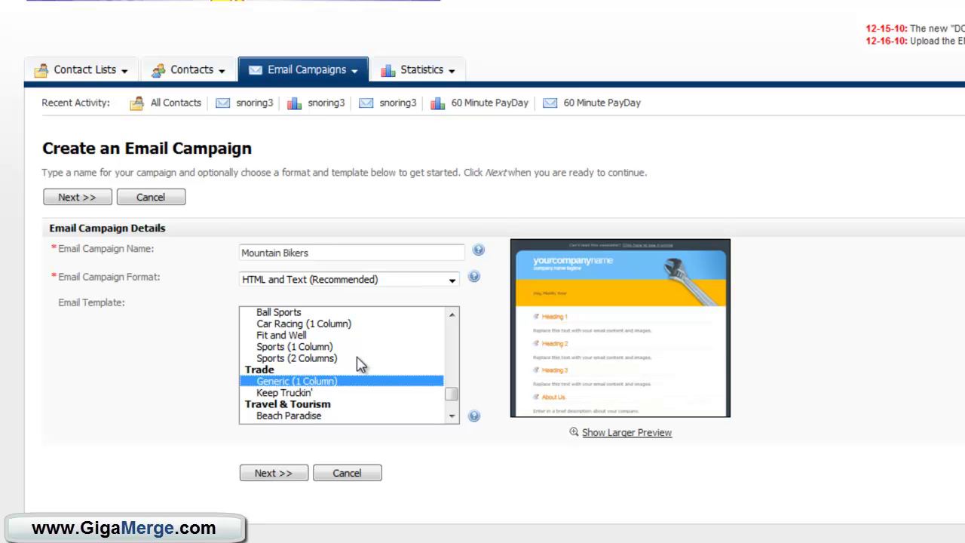
scroll(360, 364, down, 3)
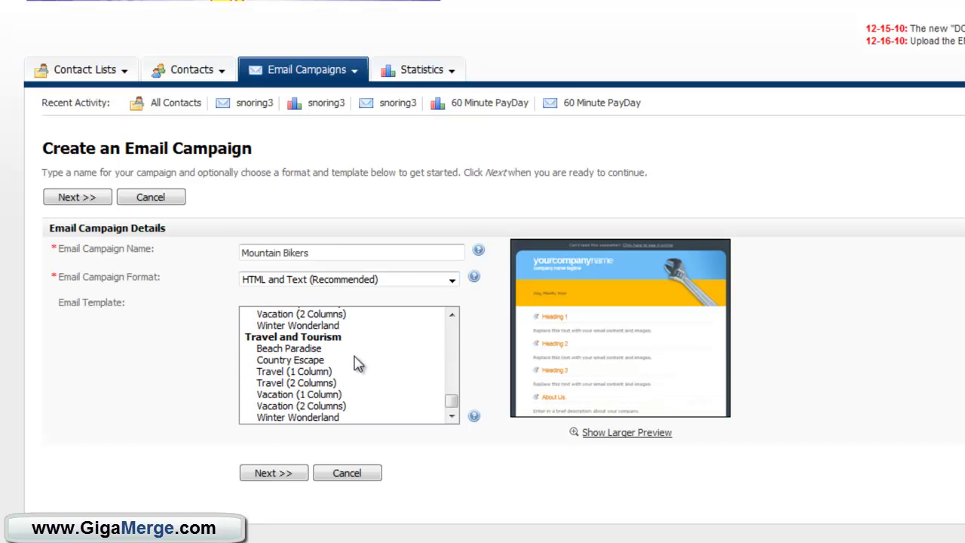
Step: Choose No Template for the email campaign and continue to the content form
scroll(366, 355, up, 5)
drag(452, 395, 469, 324)
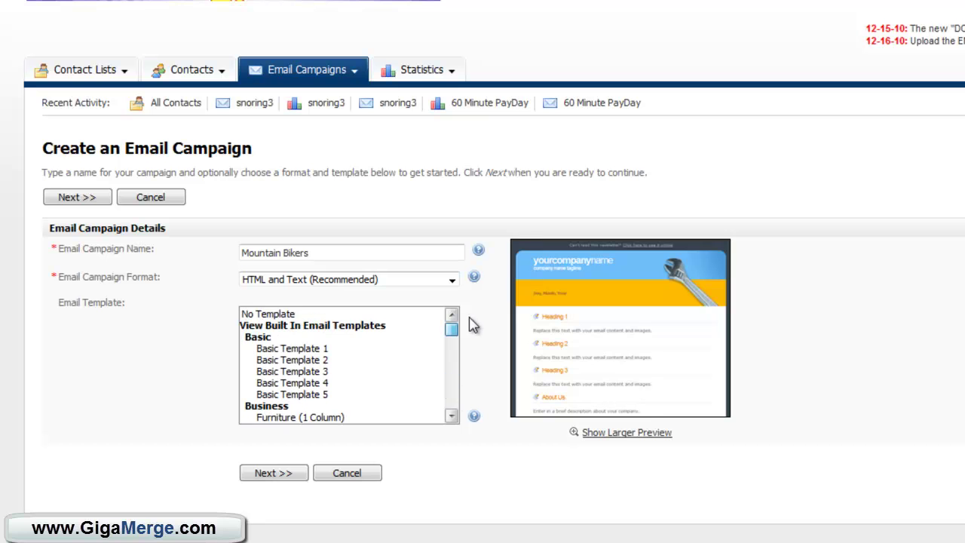
click(305, 315)
click(287, 472)
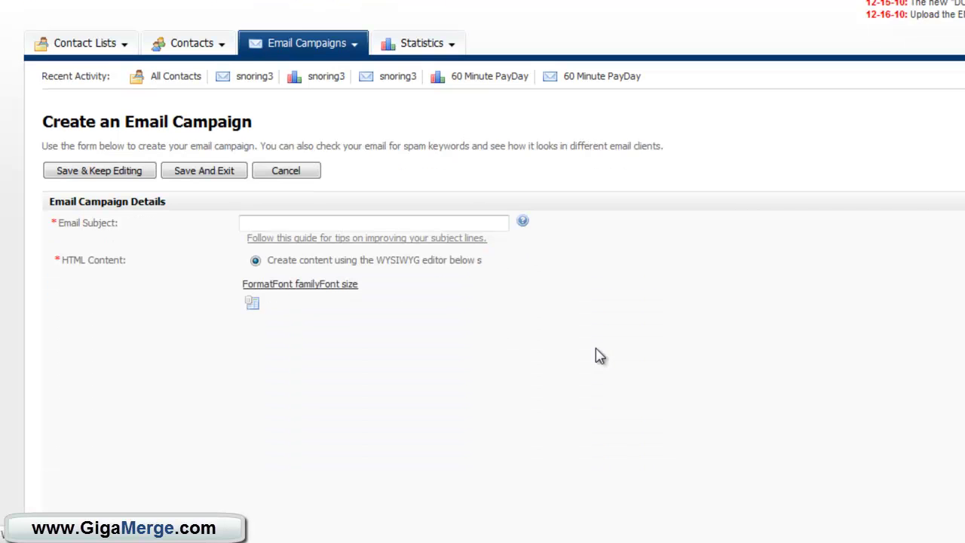
Step: Enter "Colorado Mountain Biker Crash" as the email subject
click(398, 250)
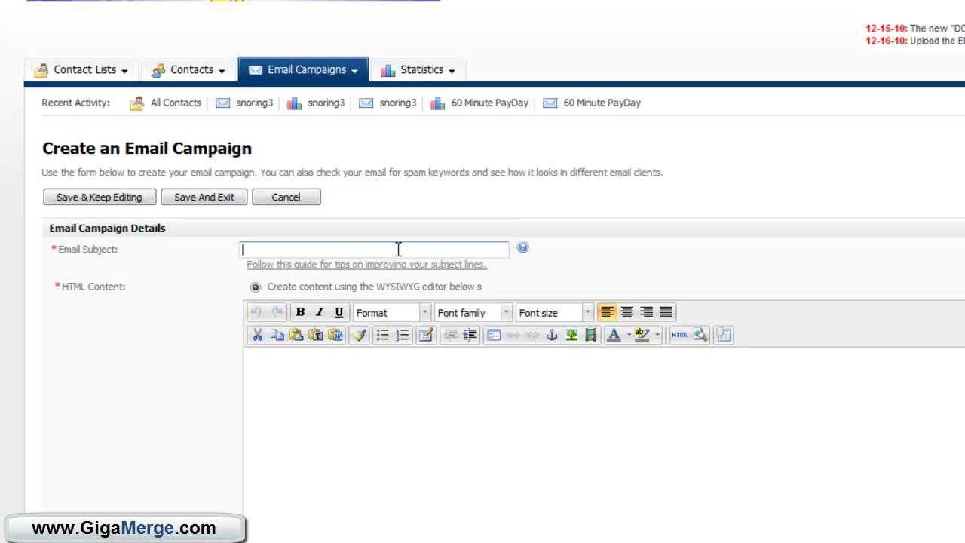
text(Colo)
text(rody)
key(BackSpace)
key(BackSpace)
key(BackSpace)
text(ado )
text(Mountain )
text(Biker Cra)
text(f)
key(BackSpace)
text(sh)
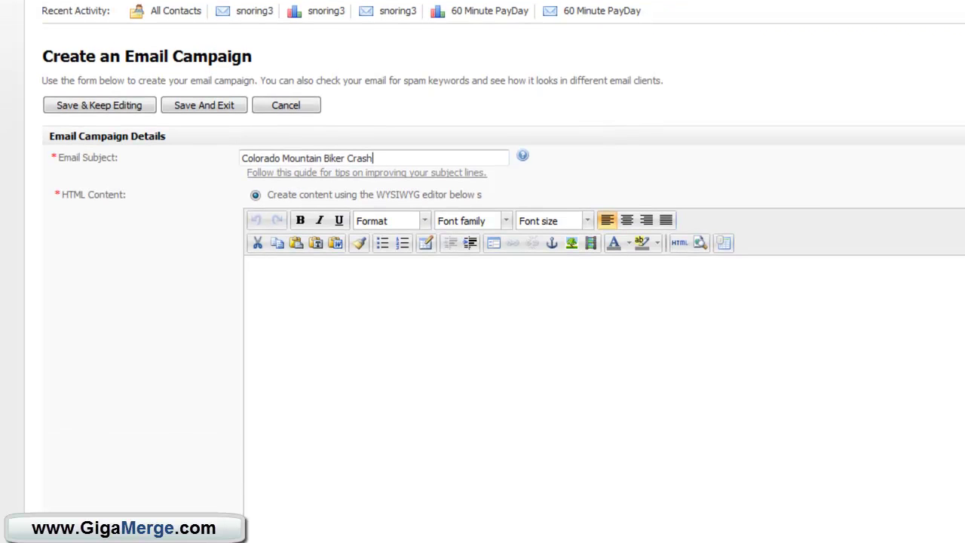
Step: Write "Found this video on youtube." and "Don't let this happen to you." as separate paragraphs in the email body
click(514, 316)
text(Found this video on youtube)
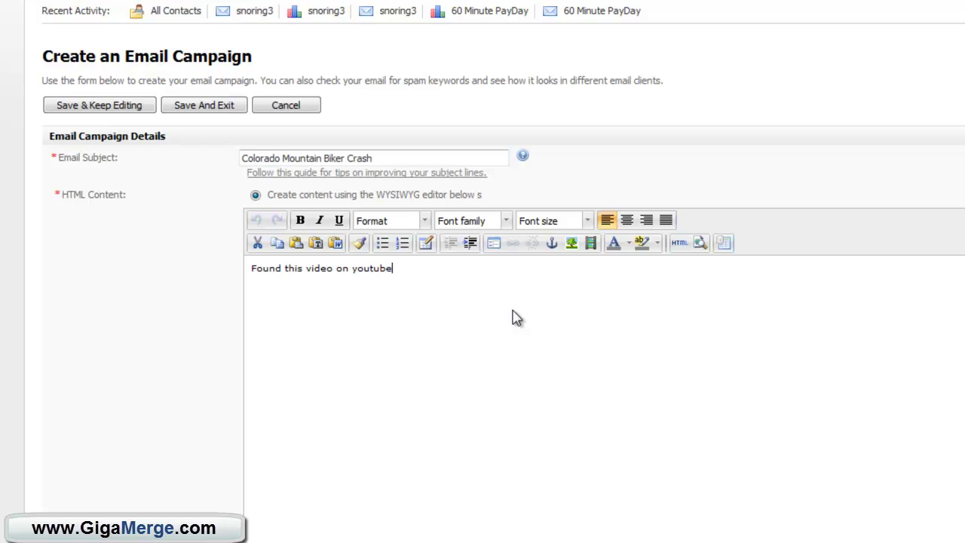
text(.)
key(Return)
text(Don't let this happne to)
key(BackSpace)
key(BackSpace)
key(BackSpace)
key(BackSpace)
key(BackSpace)
text(en to you .)
Step: Add a third paragraph reading "But if it does be preparded" to the email body
key(Return)
text(but)
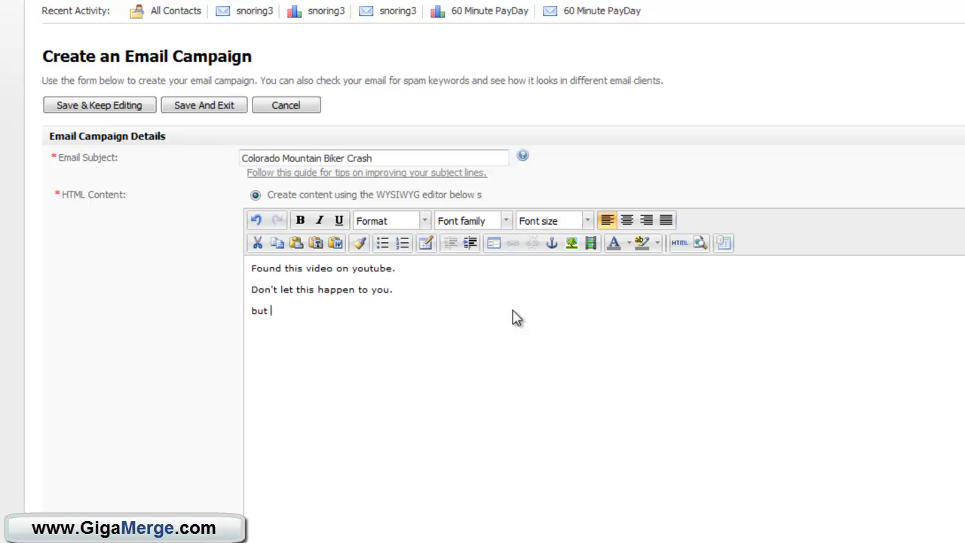
key(BackSpace)
key(BackSpace)
key(BackSpace)
text(But if if)
key(BackSpace)
key(BackSpace)
text(t does be preparded)
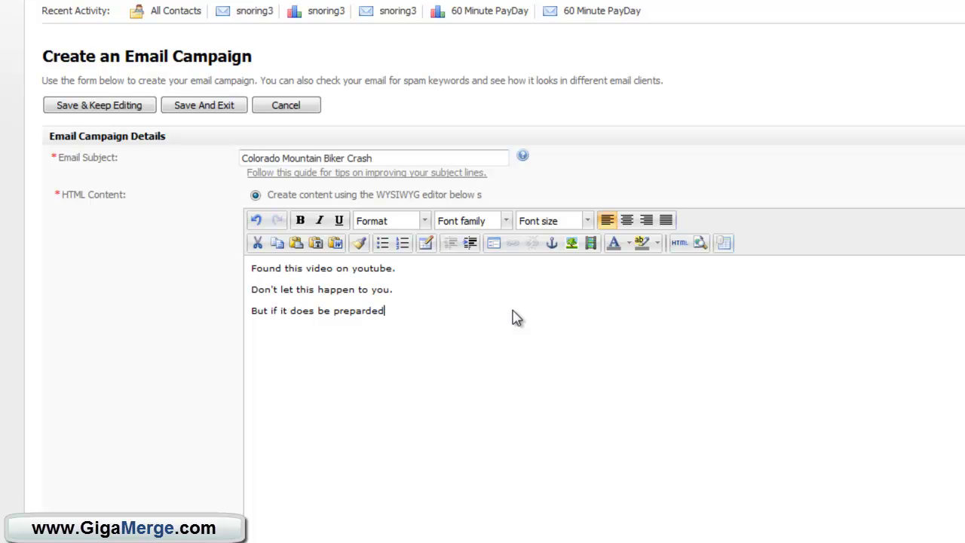
Step: Insert the line "Video Link" directly beneath "Found this video on youtube." in the email body
click(479, 271)
key(Return)
text(Video)
key(BackSpace)
key(BackSpace)
key(BackSpace)
key(BackSpace)
text(e)
key(BackSpace)
text(iedo)
key(BackSpace)
key(BackSpace)
key(BackSpace)
text(deo )
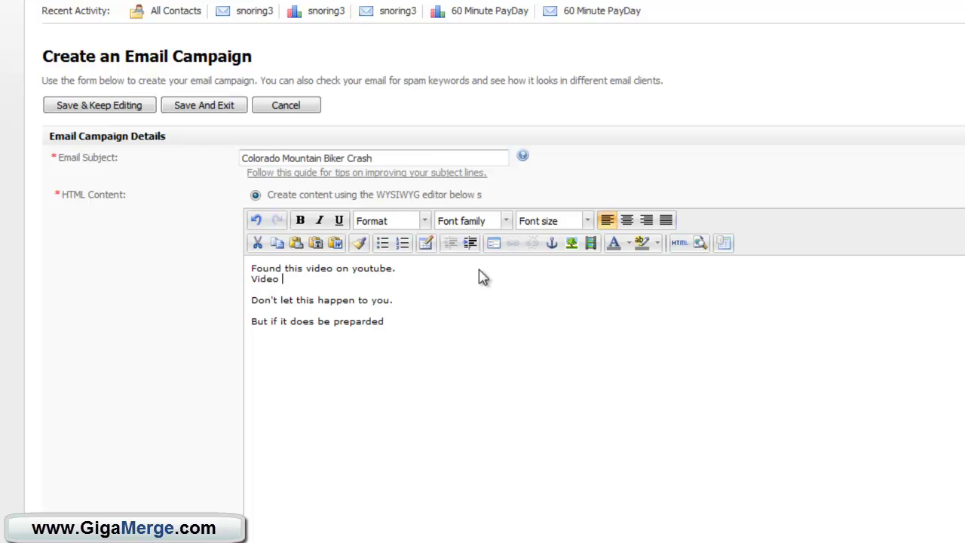
text(Link)
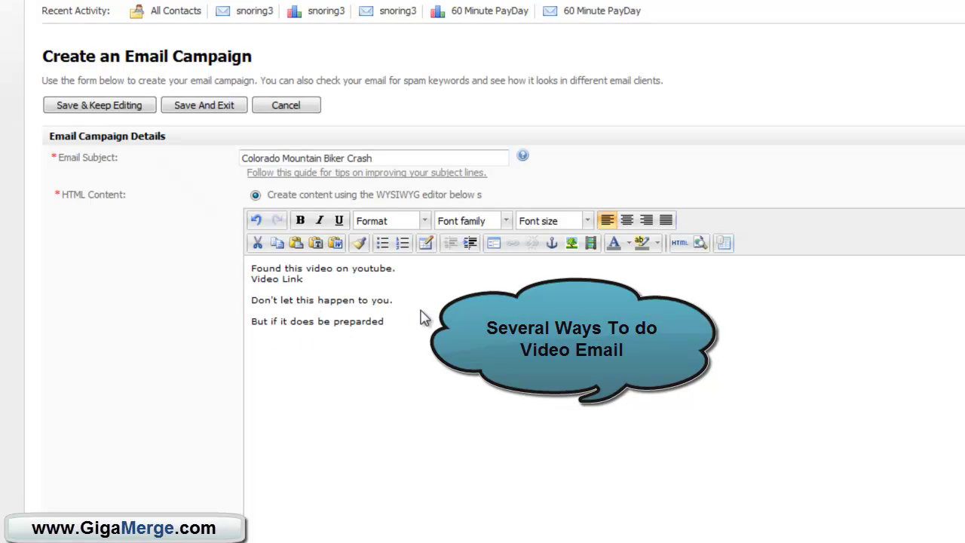
Step: End the last sentence with a period and add the paragraph "Click Here To Find Out How" beneath it
text(.)
key(Return)
text(L)
key(BackSpace)
text(click Here To Find Out How)
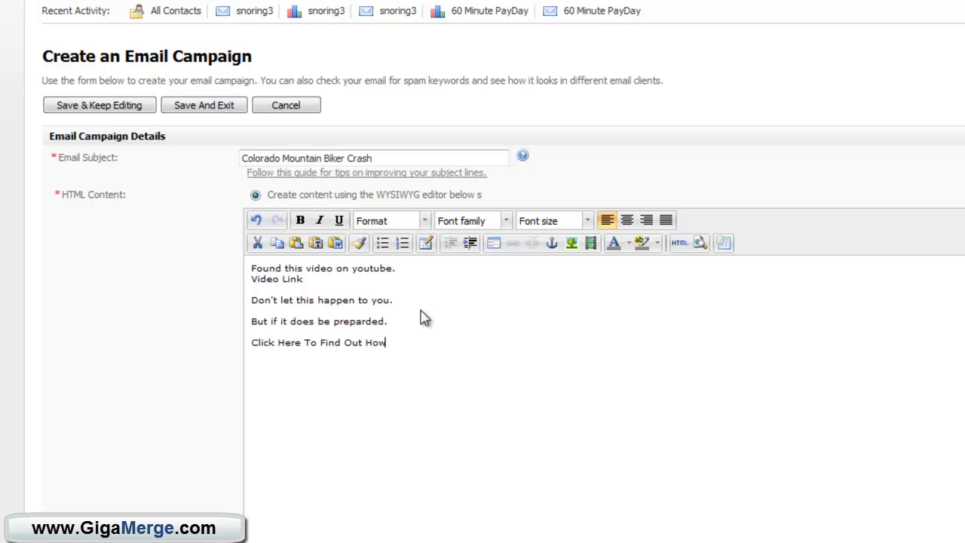
drag(386, 343, 255, 356)
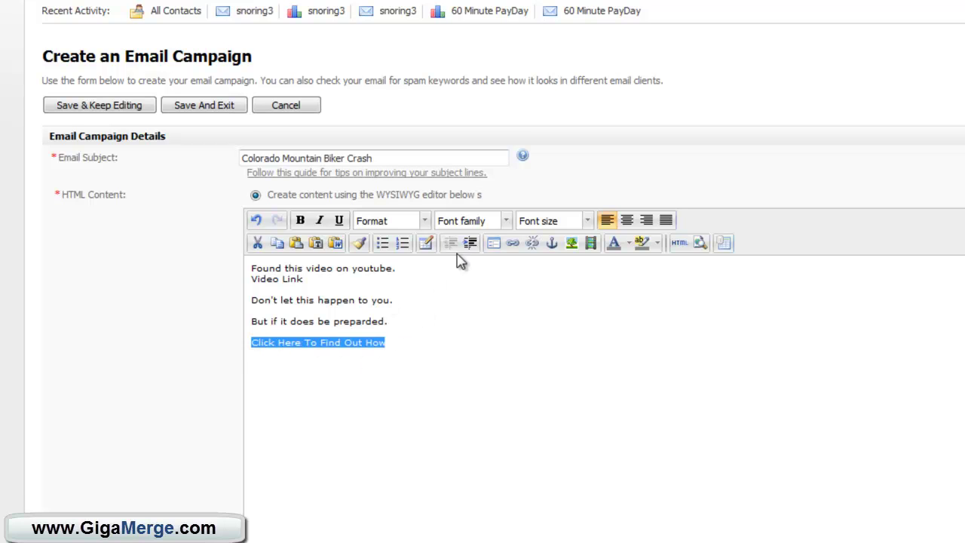
click(514, 242)
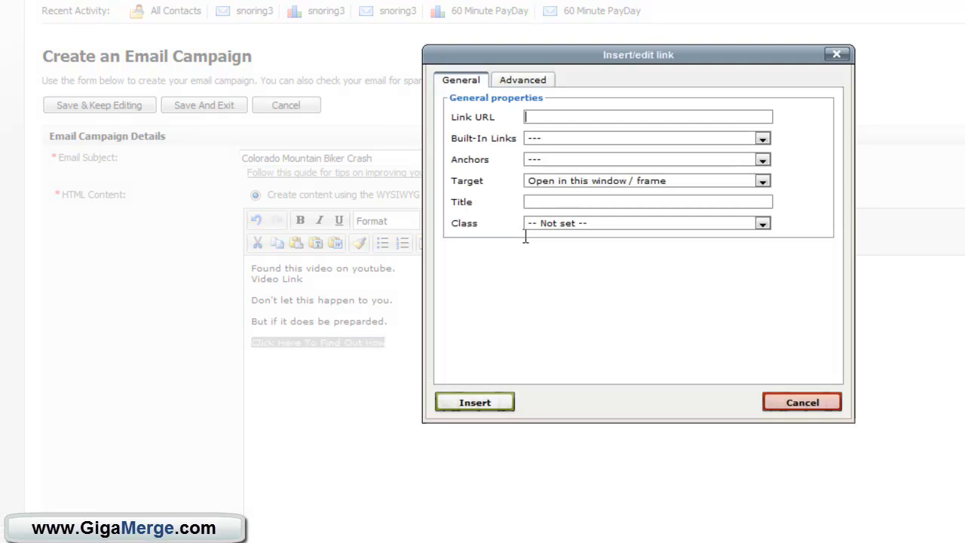
click(553, 114)
click(810, 407)
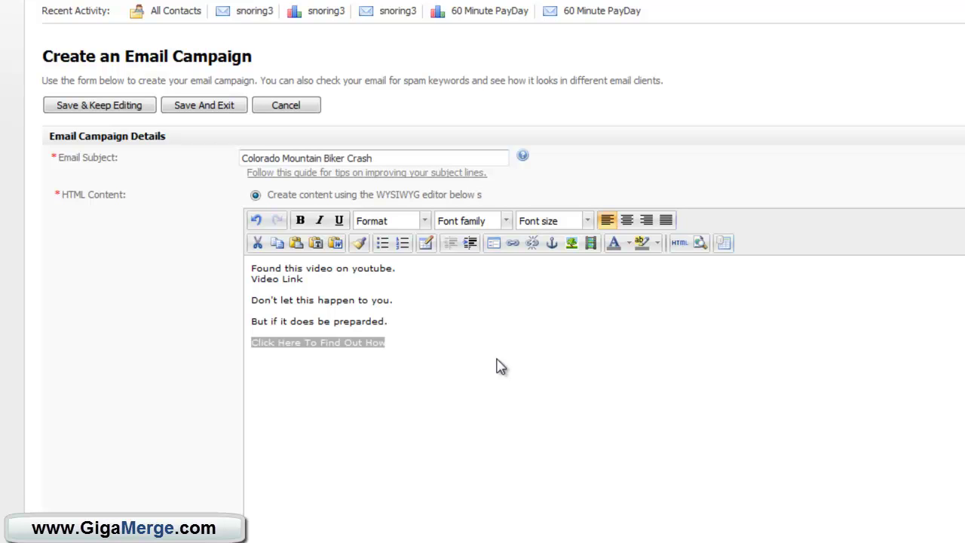
click(499, 366)
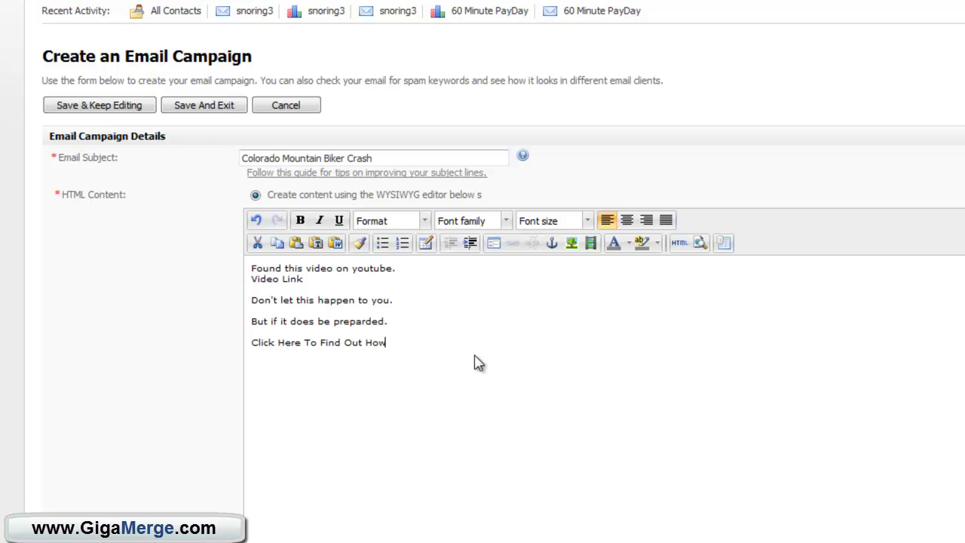
Step: Format all of the email body text in Arial at size 4 (14pt)
drag(494, 366, 190, 230)
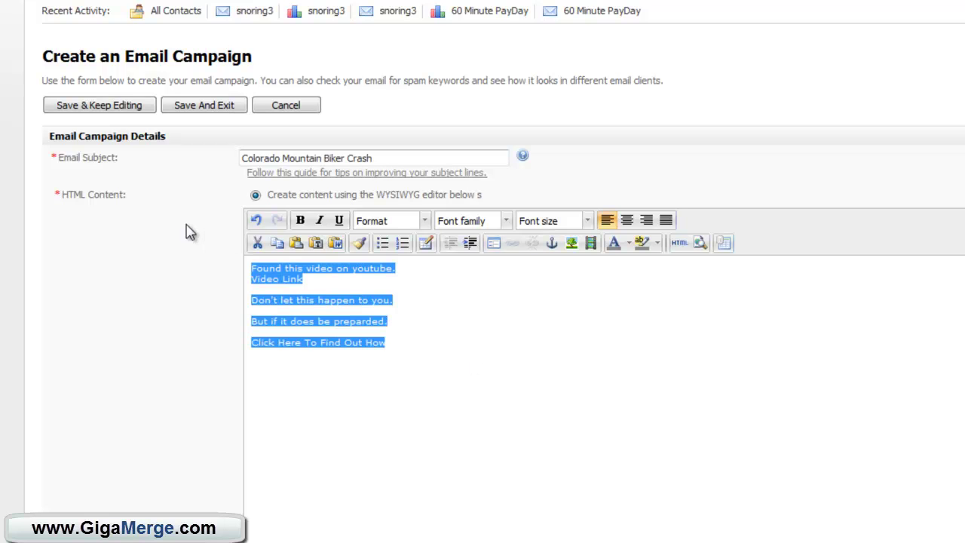
click(508, 221)
click(484, 299)
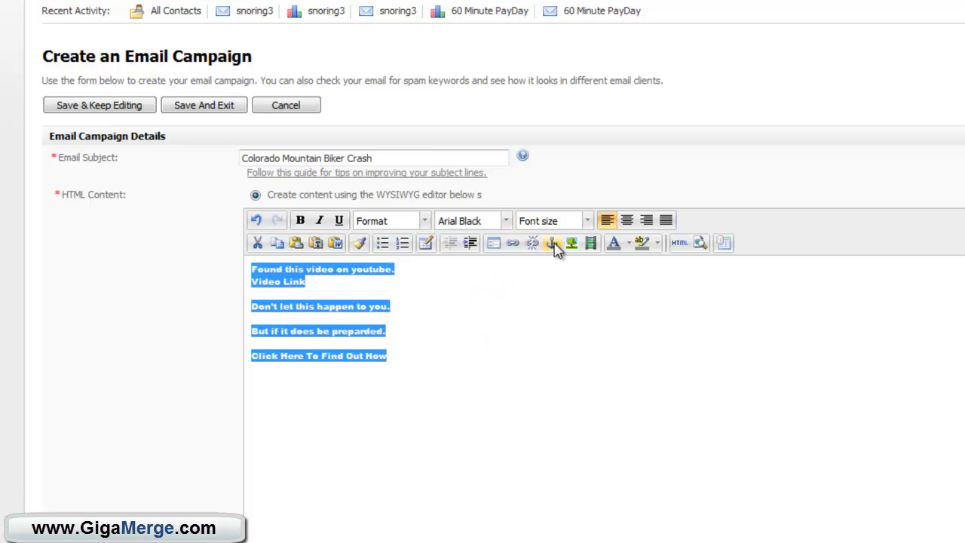
click(506, 221)
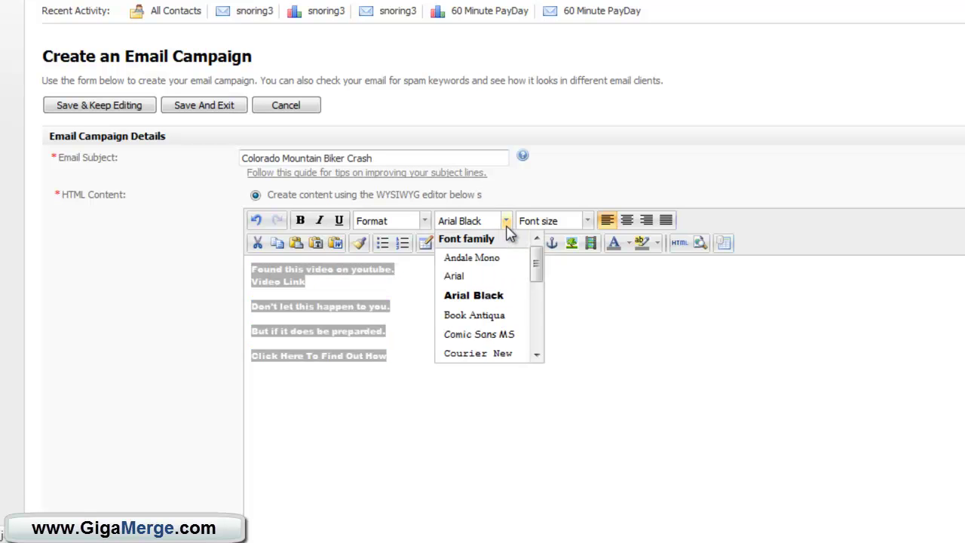
click(492, 277)
click(587, 220)
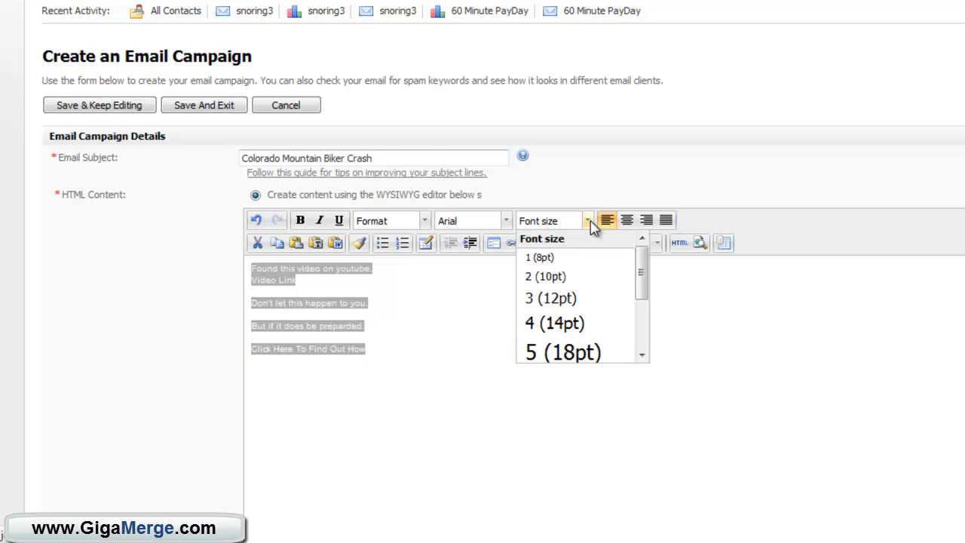
click(567, 322)
click(566, 354)
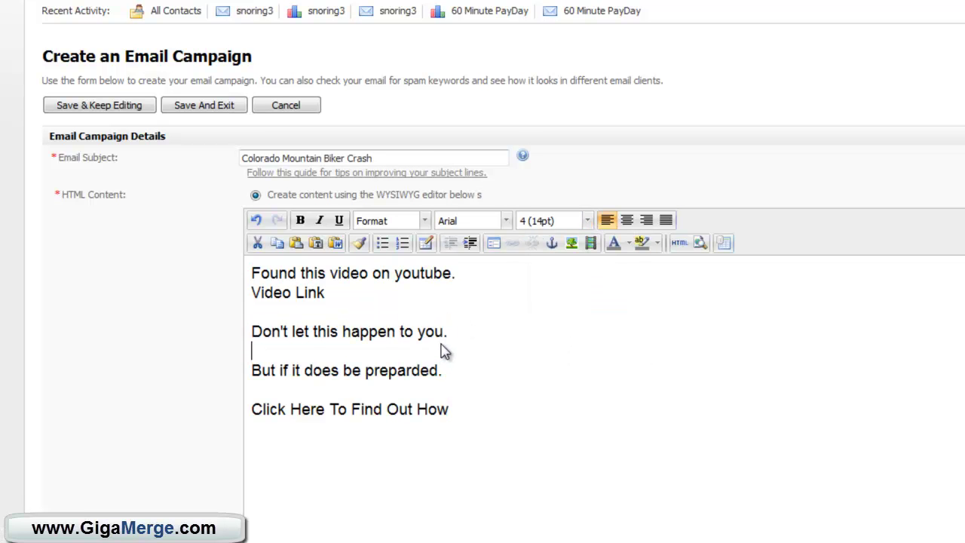
Step: Colour the lines "Found this video on youtube." and "Video Link" red in the email body
drag(325, 295, 247, 277)
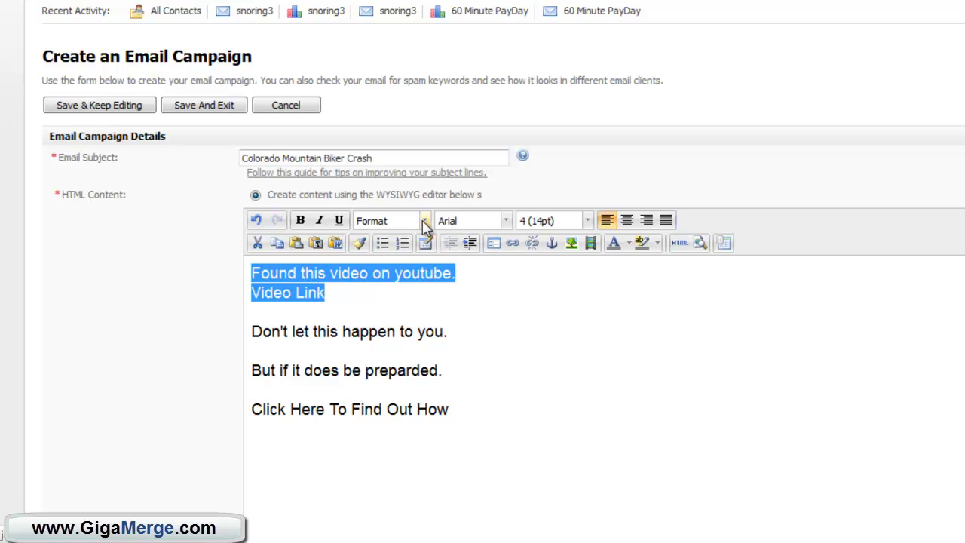
click(630, 249)
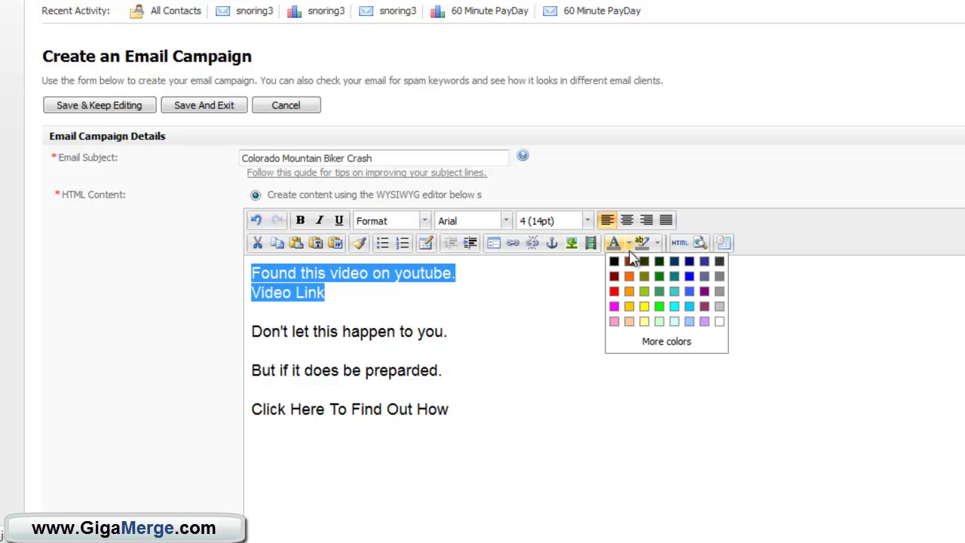
click(618, 298)
click(570, 312)
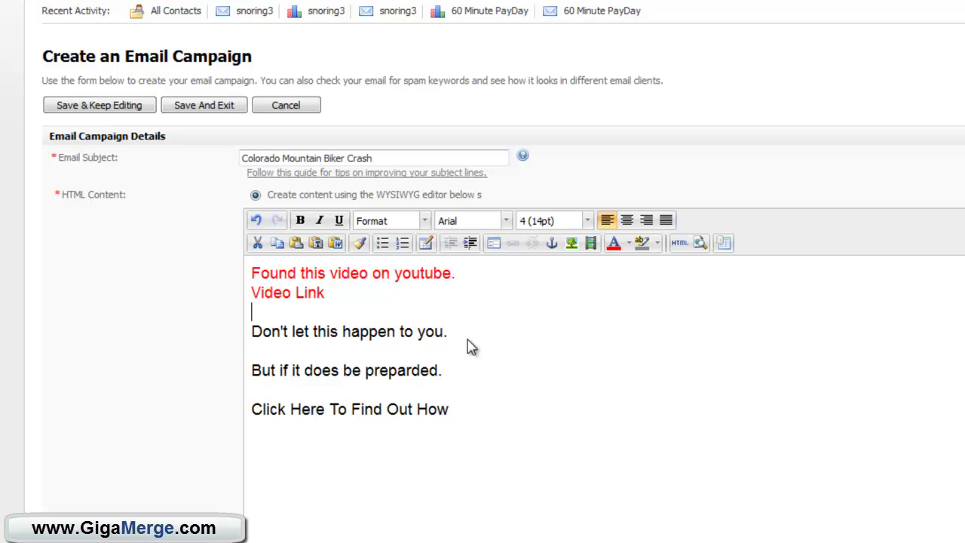
Step: Make the sentence "Don't let this happen to you." bold and underlined
drag(466, 333, 240, 333)
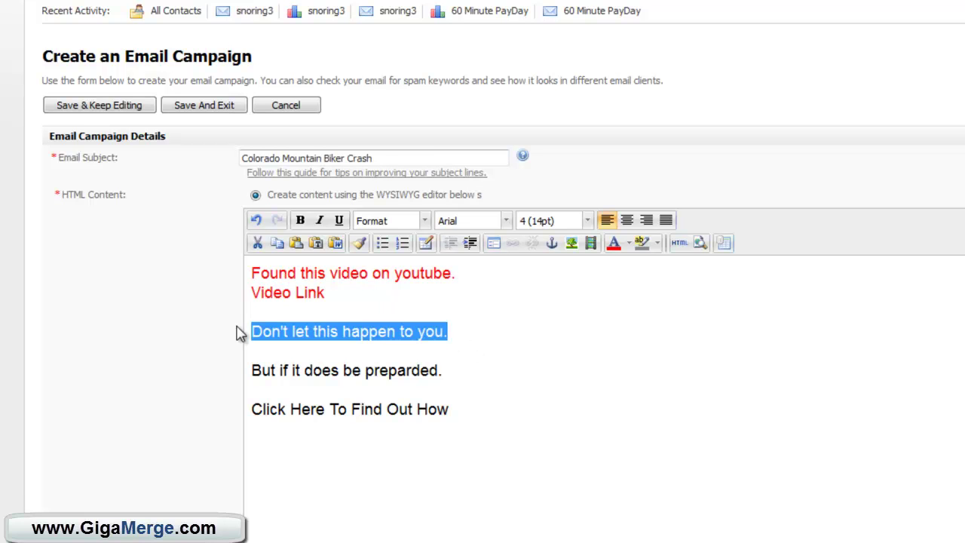
click(300, 220)
click(338, 220)
click(553, 328)
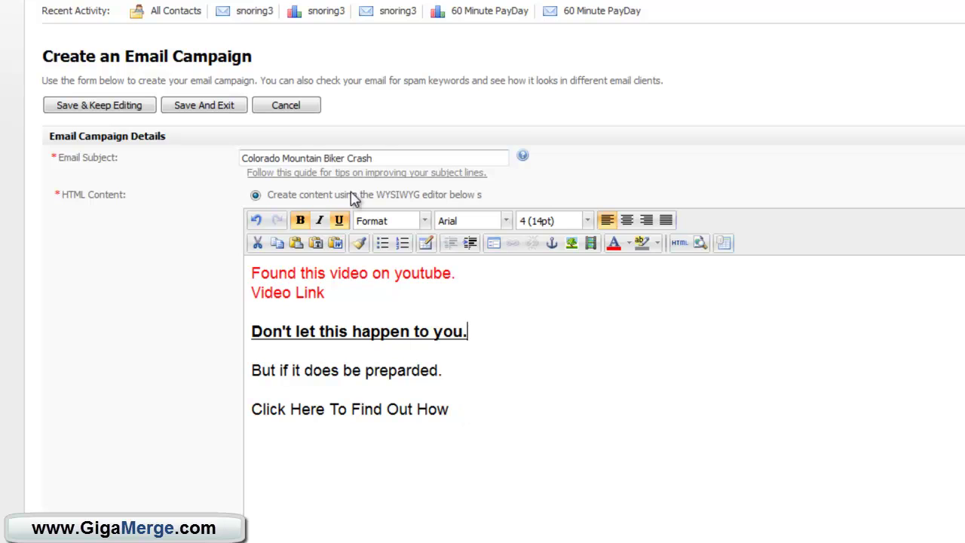
drag(387, 159, 224, 156)
click(636, 353)
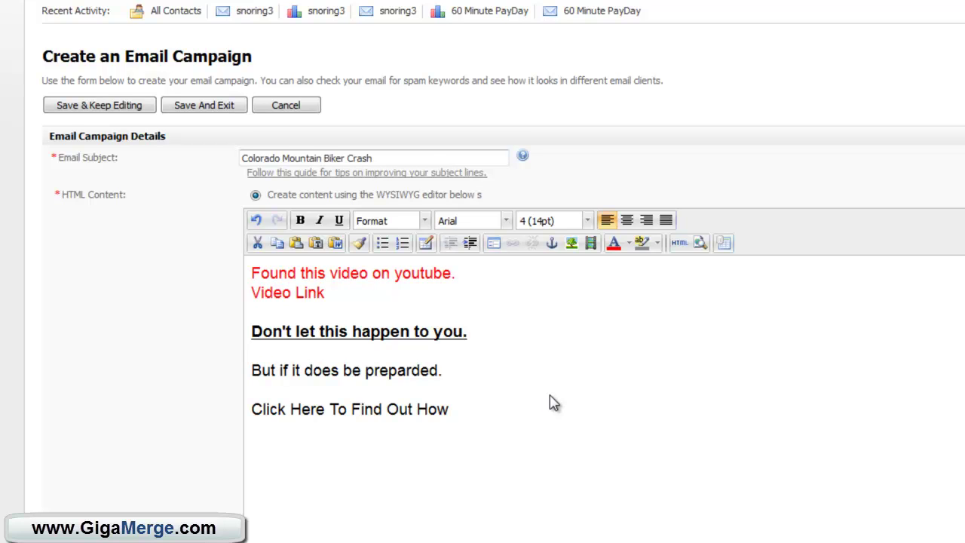
Step: Format the line "Click Here To Find Out How" as underlined, bold, blue text
drag(461, 408, 253, 408)
click(339, 220)
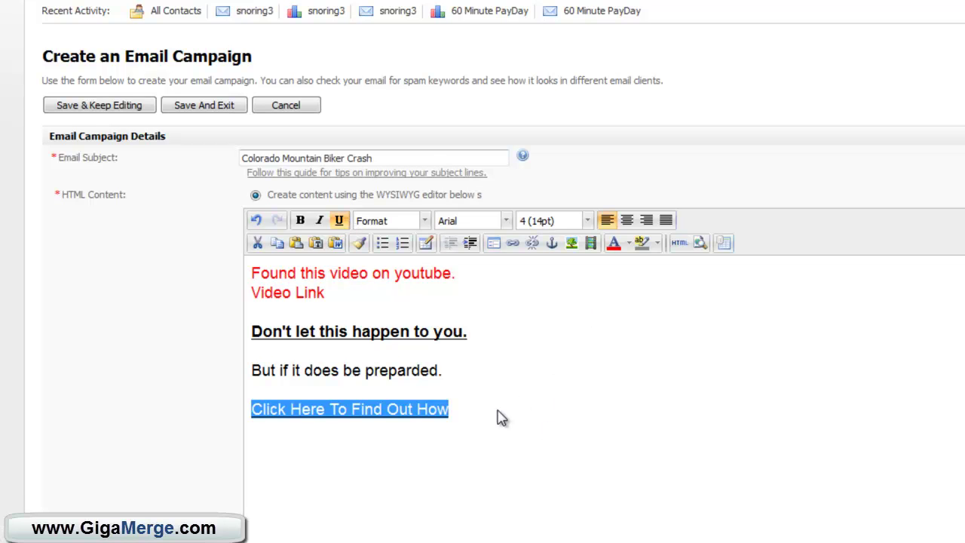
click(299, 221)
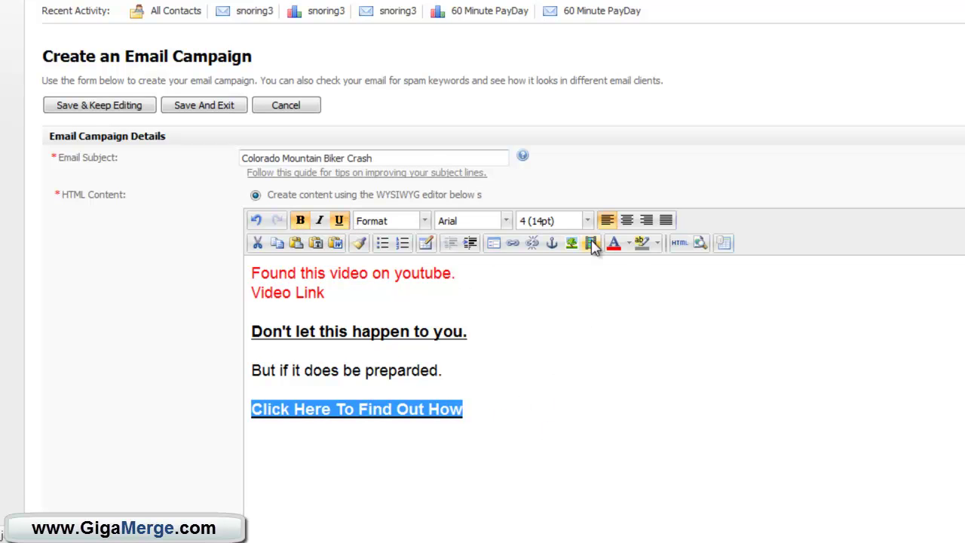
click(629, 244)
click(688, 278)
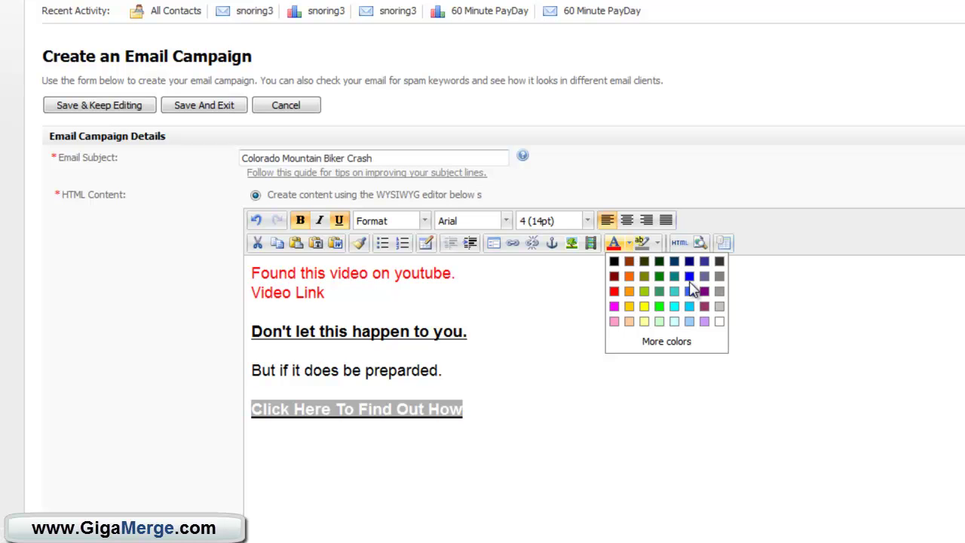
click(649, 391)
drag(499, 419, 251, 410)
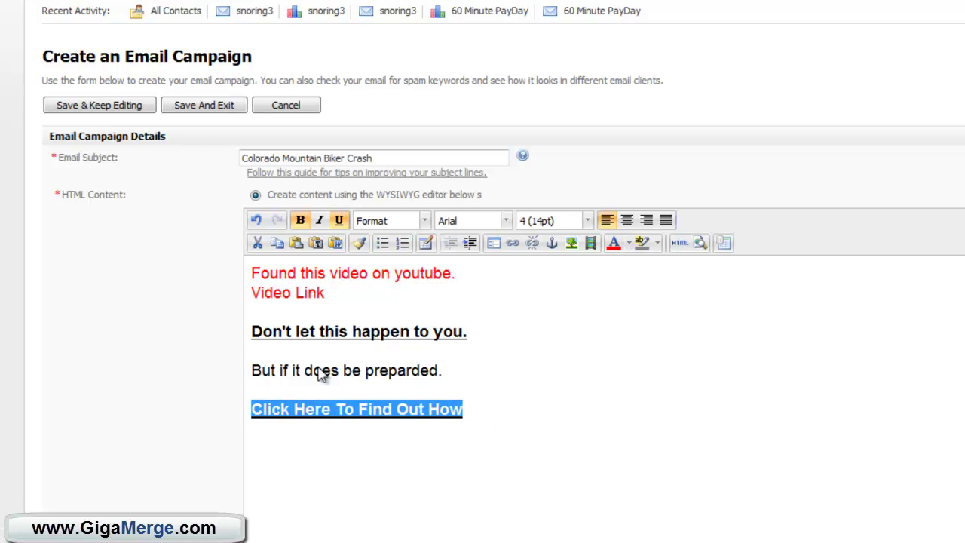
click(628, 244)
click(695, 279)
click(672, 346)
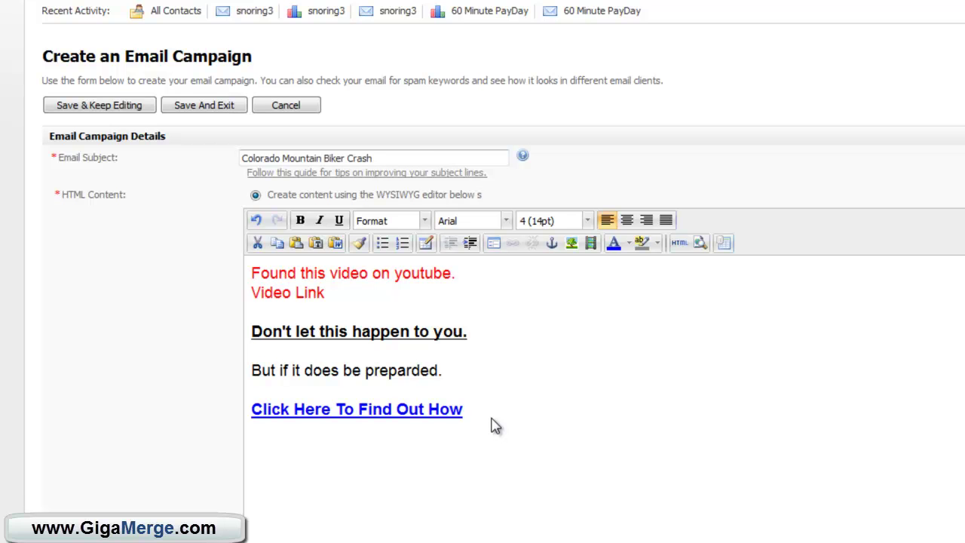
Step: Check the email campaign for spam keywords and close the report after reviewing it
scroll(493, 425, down, 8)
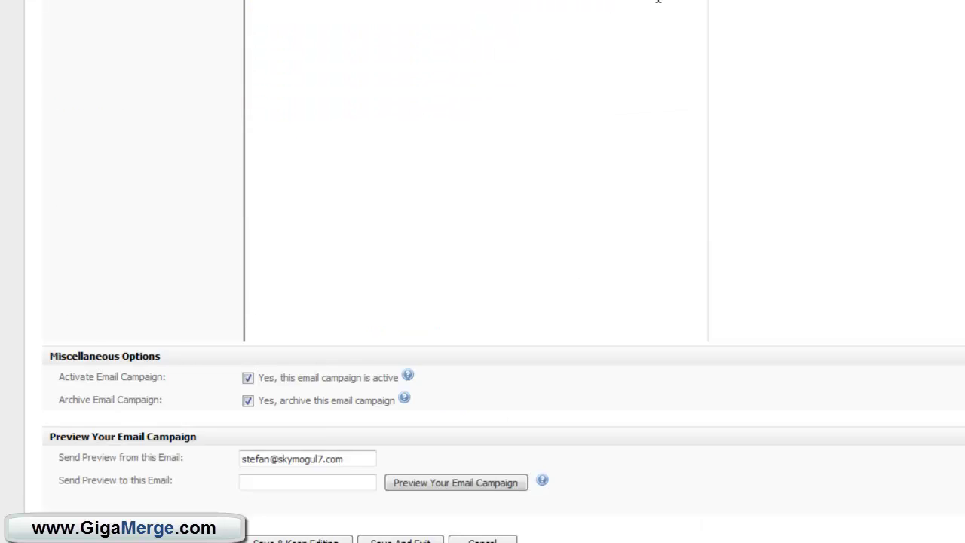
scroll(658, 1, down, 2)
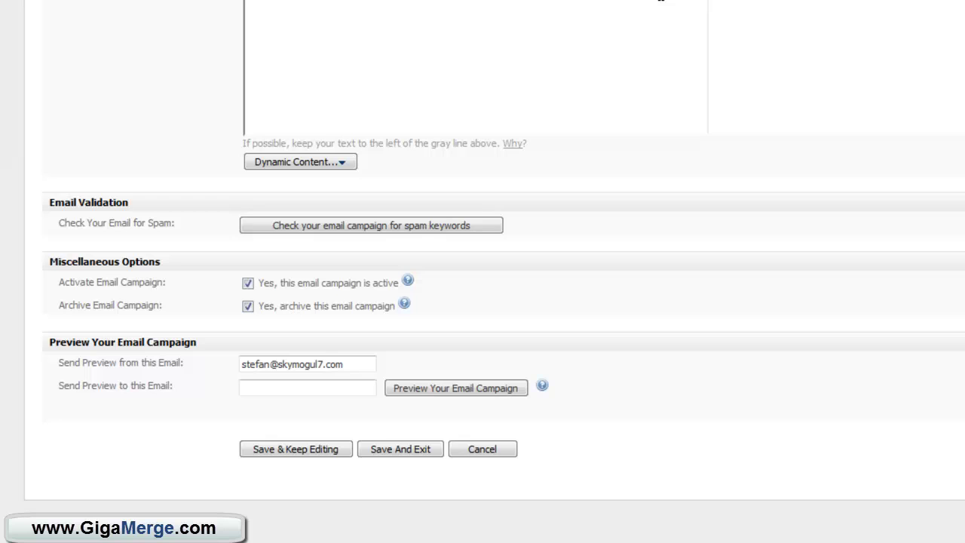
click(441, 235)
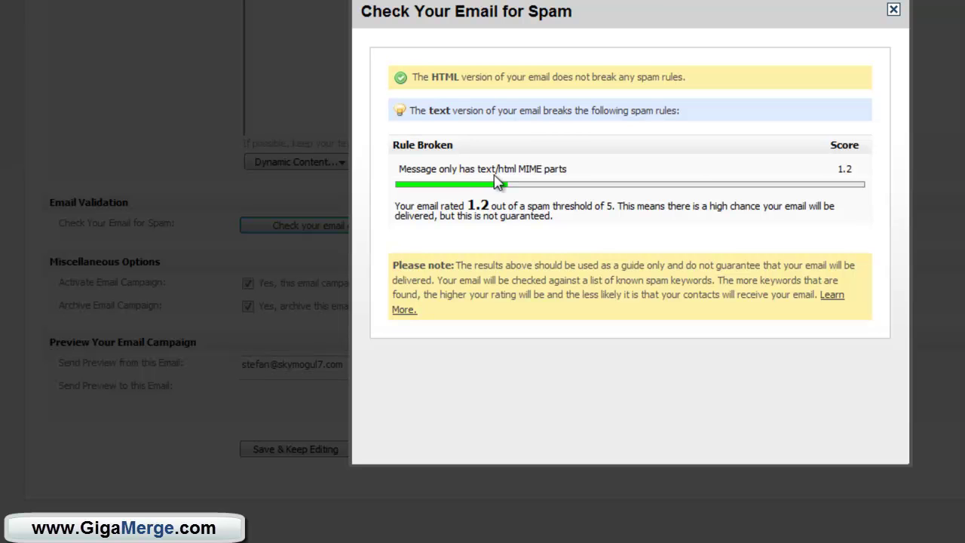
click(893, 11)
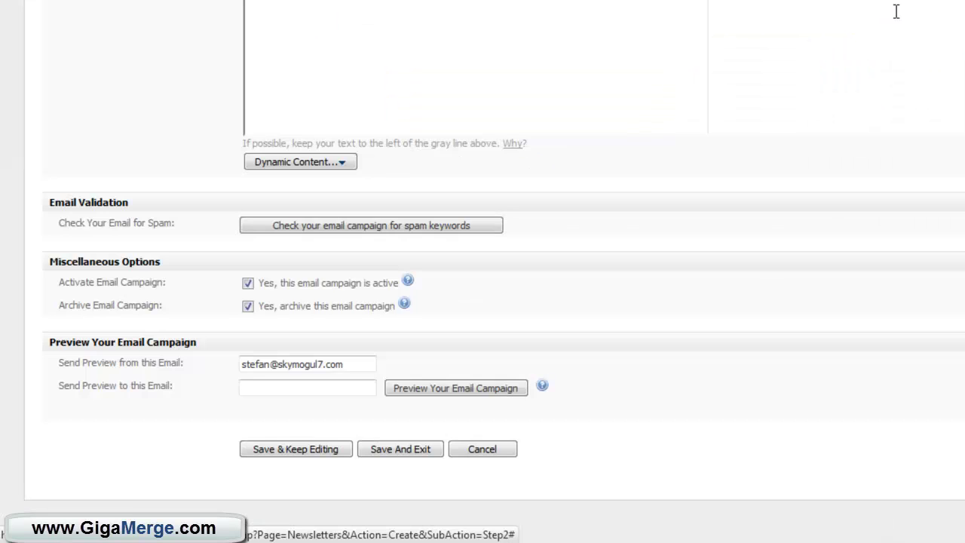
scroll(661, 91, up, 10)
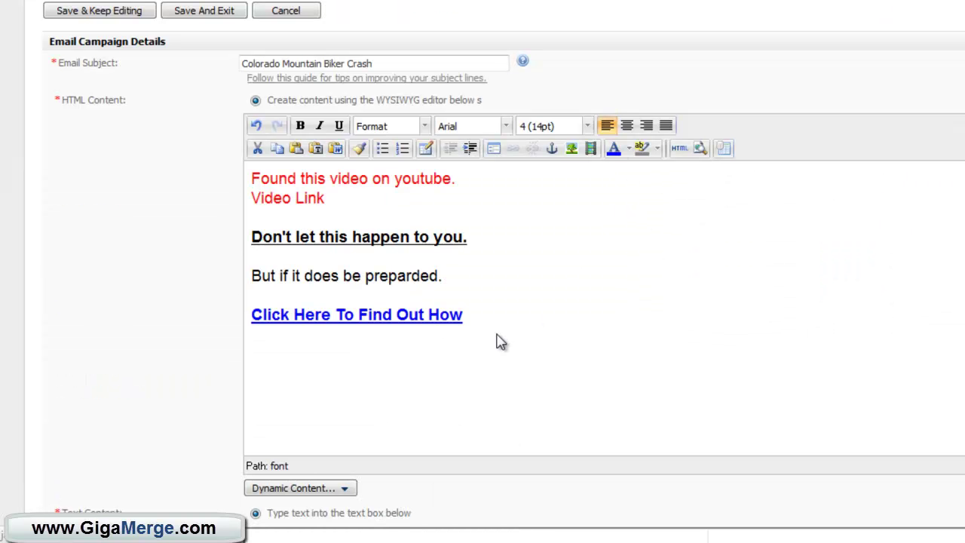
drag(473, 315, 256, 315)
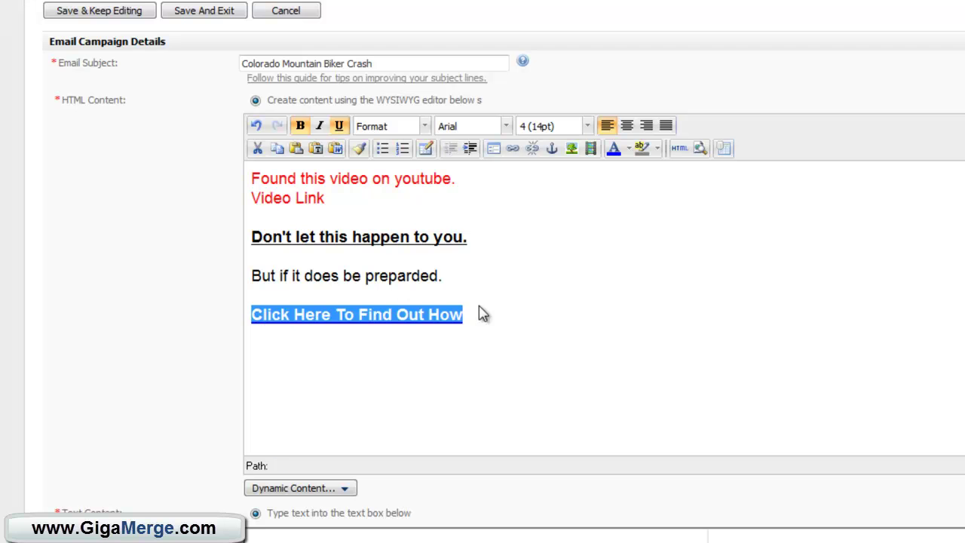
click(510, 313)
drag(475, 321, 227, 316)
click(515, 151)
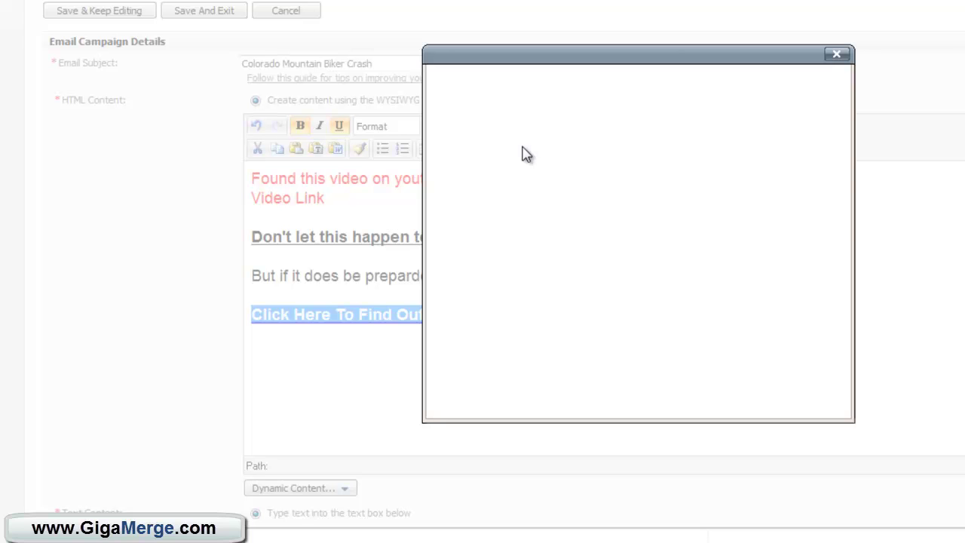
click(541, 117)
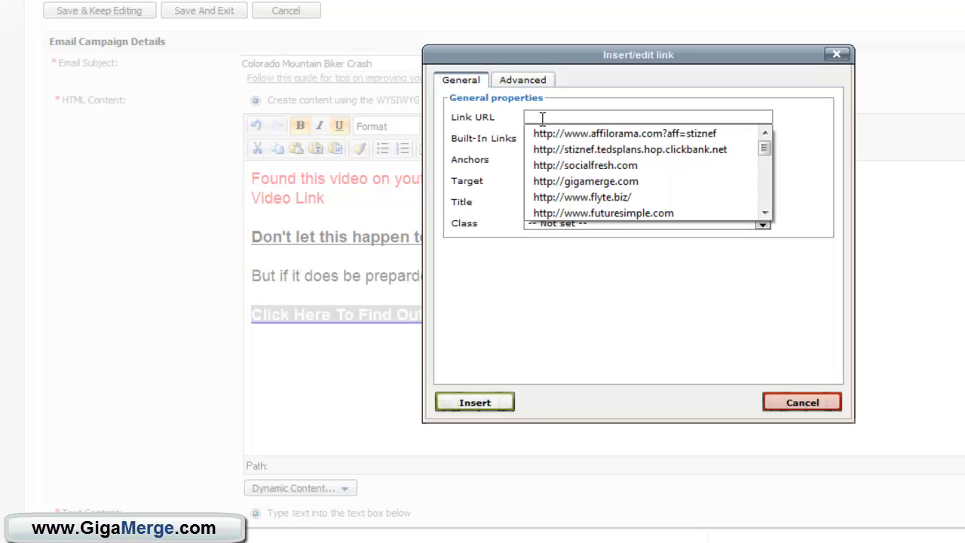
text(www.google.com)
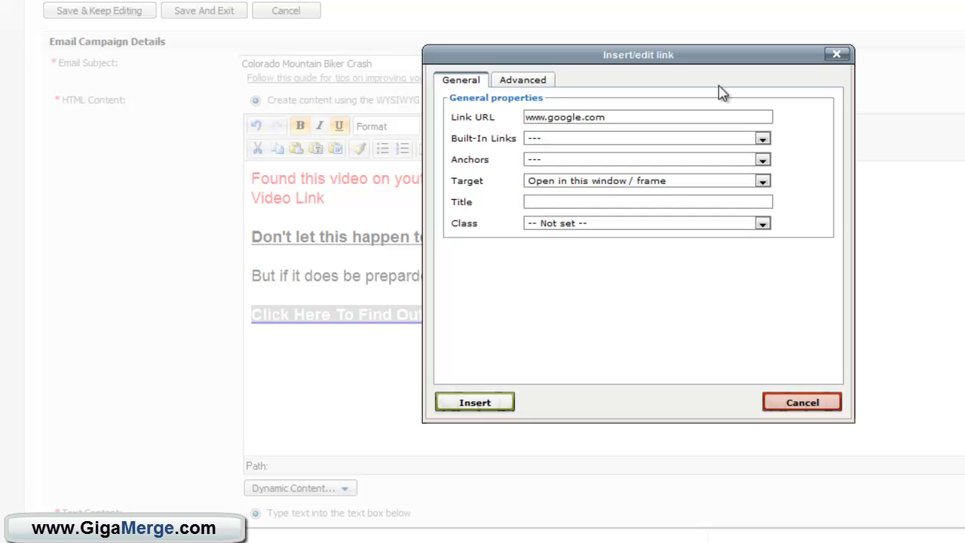
text(http://)
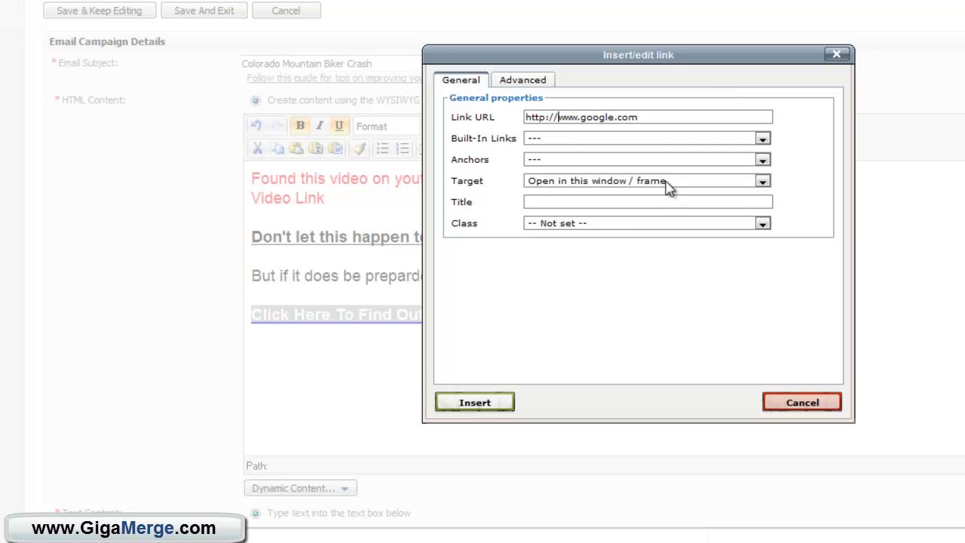
click(498, 402)
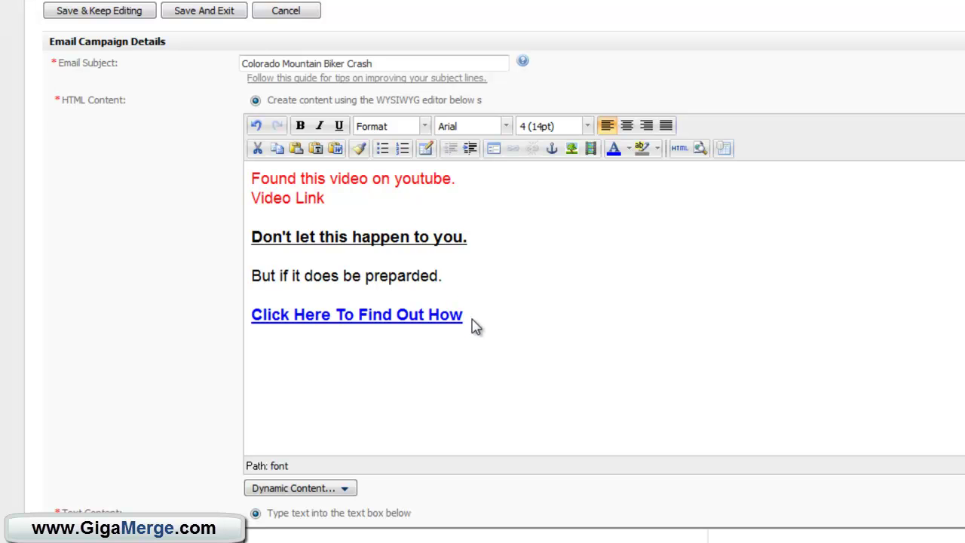
Step: Add two line breaks above the first line of the HTML email body and insert an unsubscribe link at the very start
scroll(479, 327, down, 1)
scroll(479, 326, up, 1)
click(253, 178)
key(Return)
key(Return)
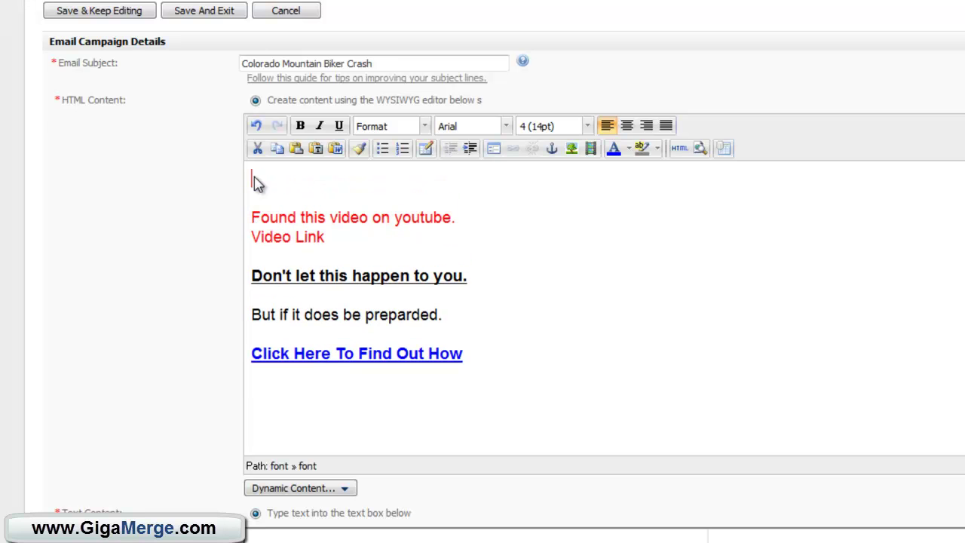
click(344, 489)
scroll(512, 335, down, 3)
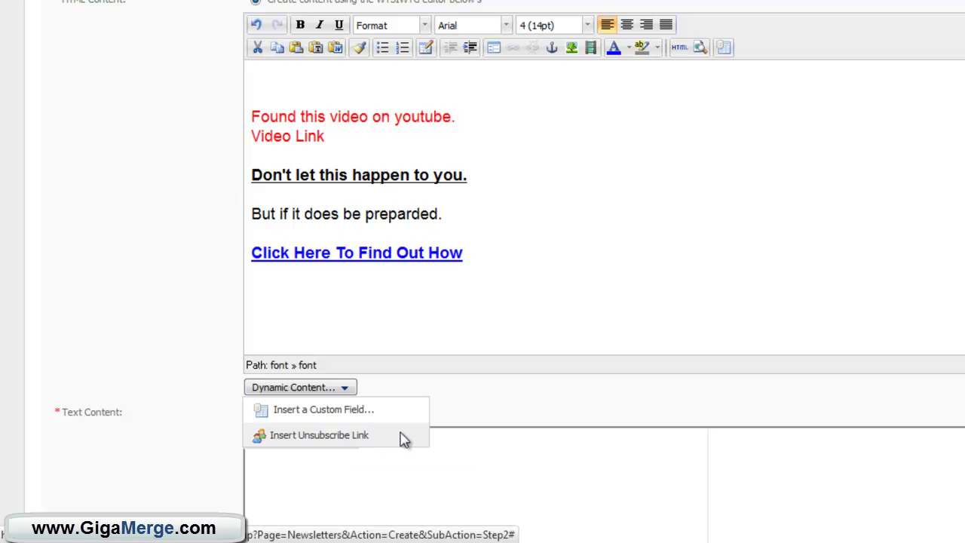
scroll(672, 293, down, 3)
click(302, 333)
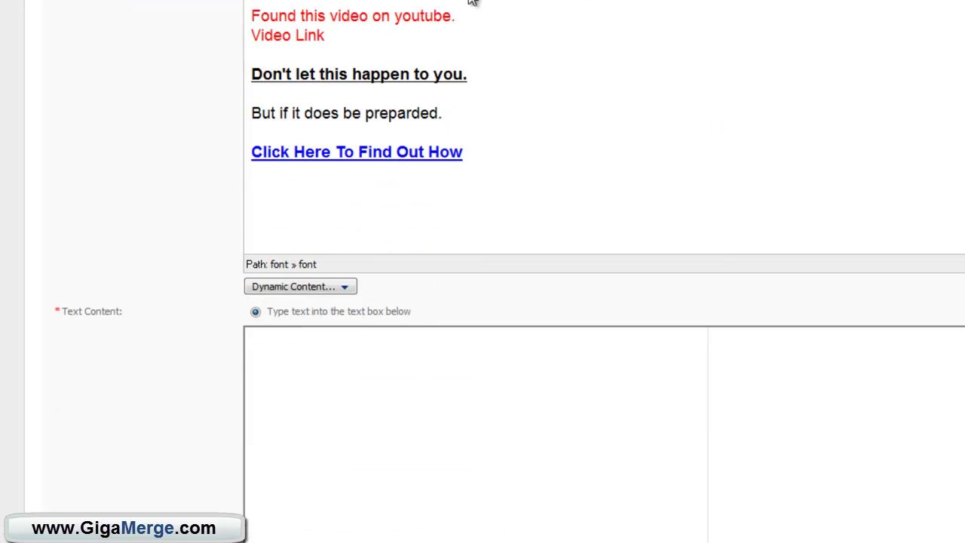
click(345, 287)
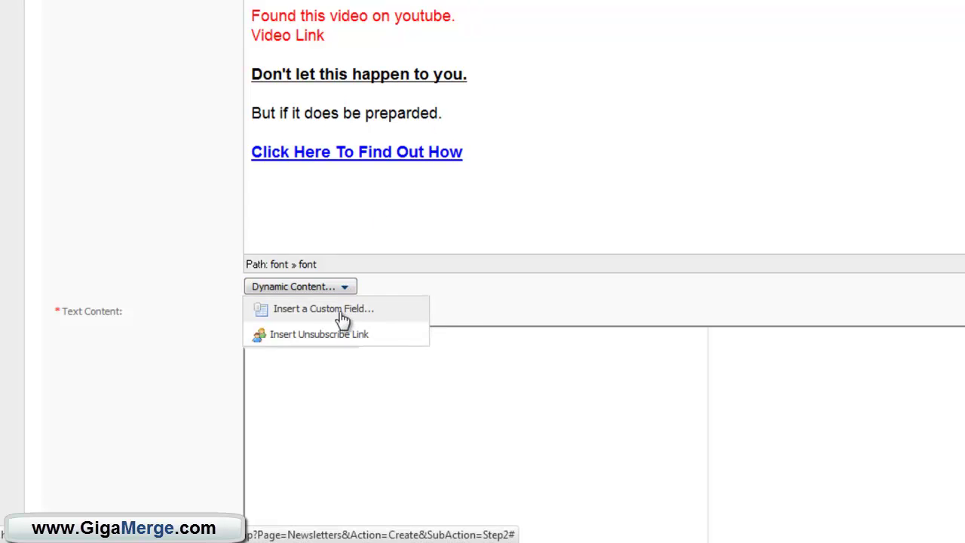
scroll(615, 157, up, 3)
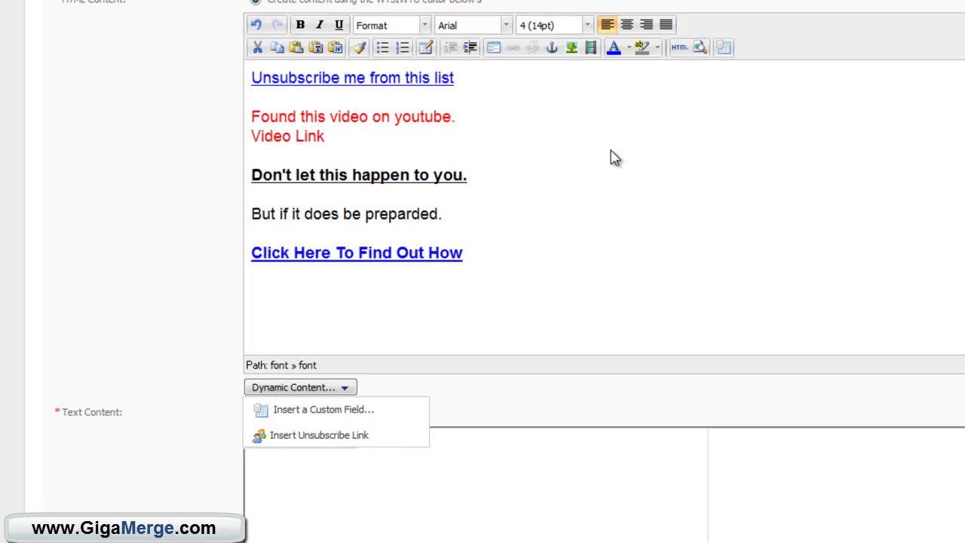
Step: Change the unsubscribe link's text to "I don't want any more emails" in the HTML source and update the email body
click(680, 48)
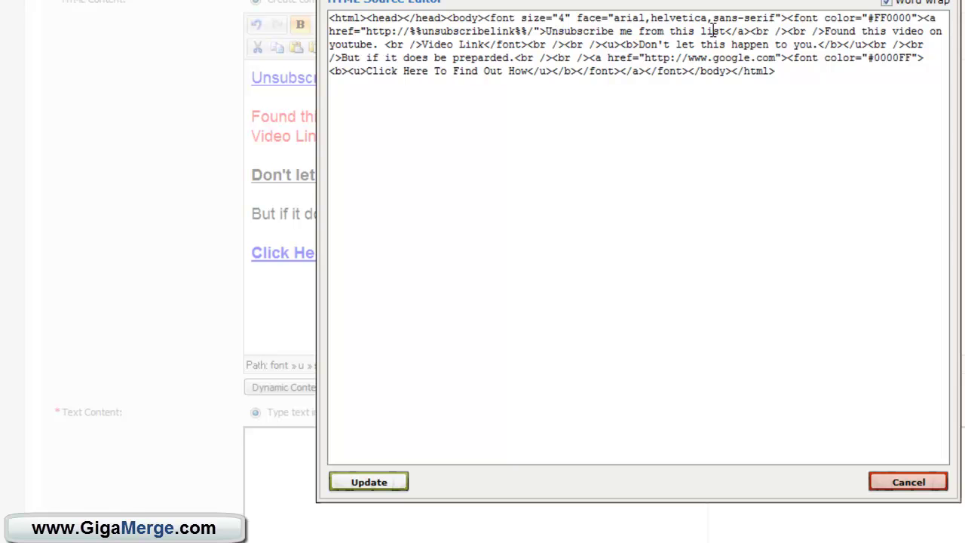
drag(721, 31, 548, 35)
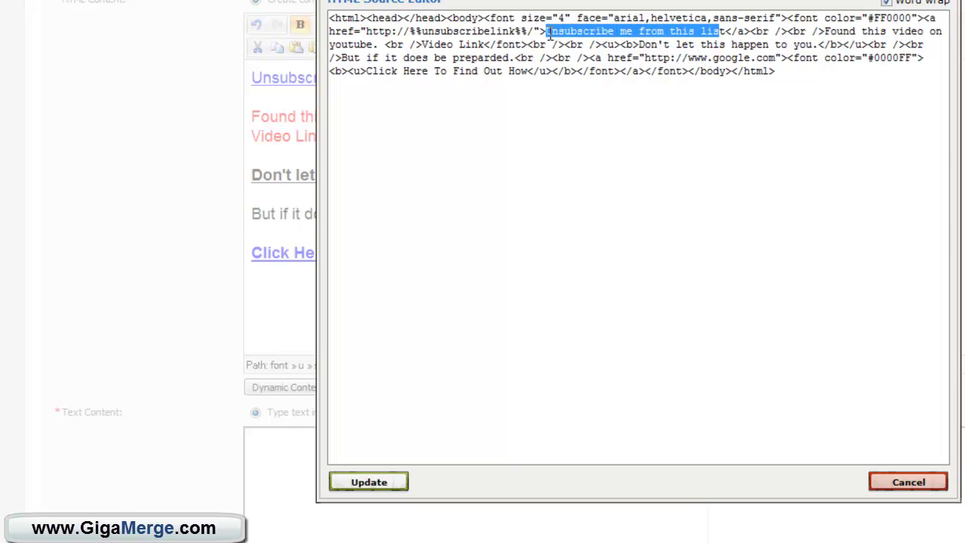
text(I don't want )
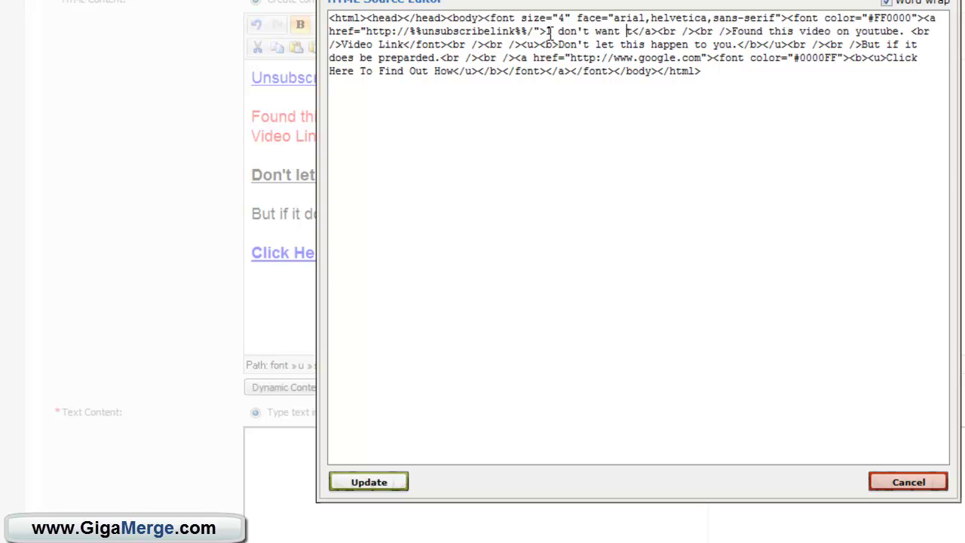
text(any more emails)
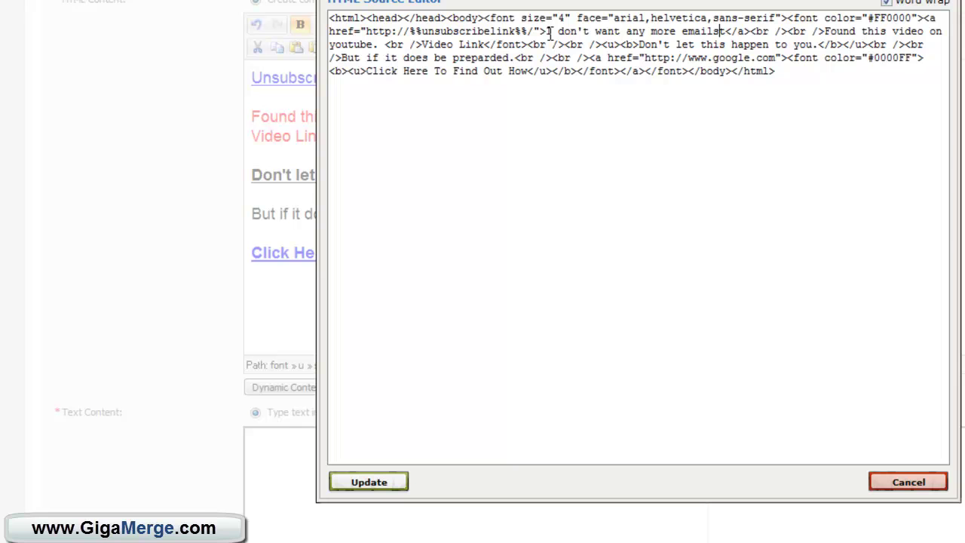
key(Delete)
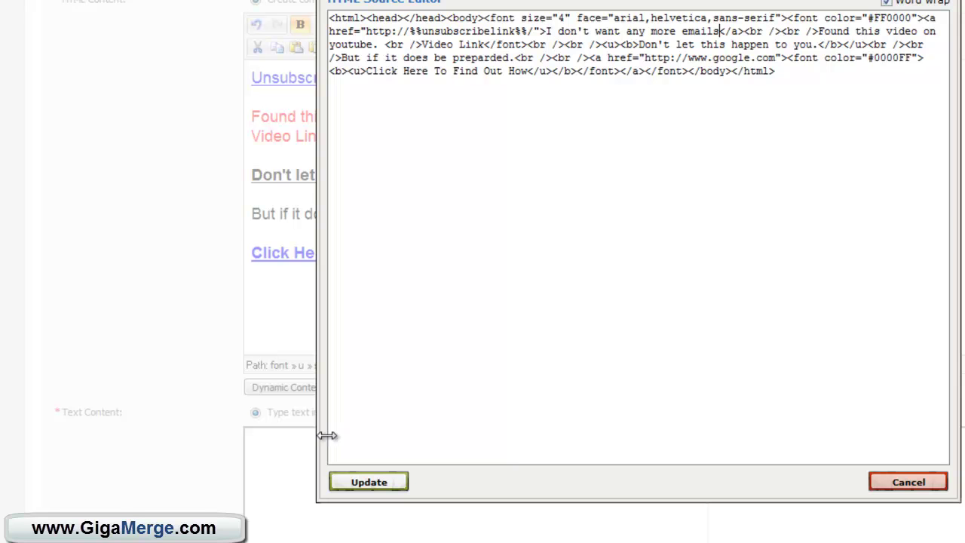
click(377, 483)
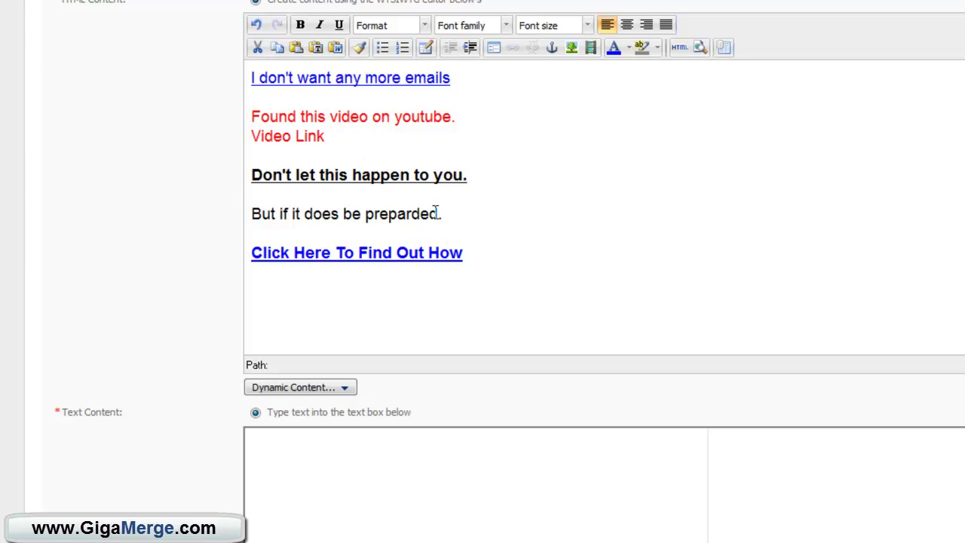
Step: Correct the misspelled word "preparded" to "prepared" in the email body
drag(420, 214, 411, 214)
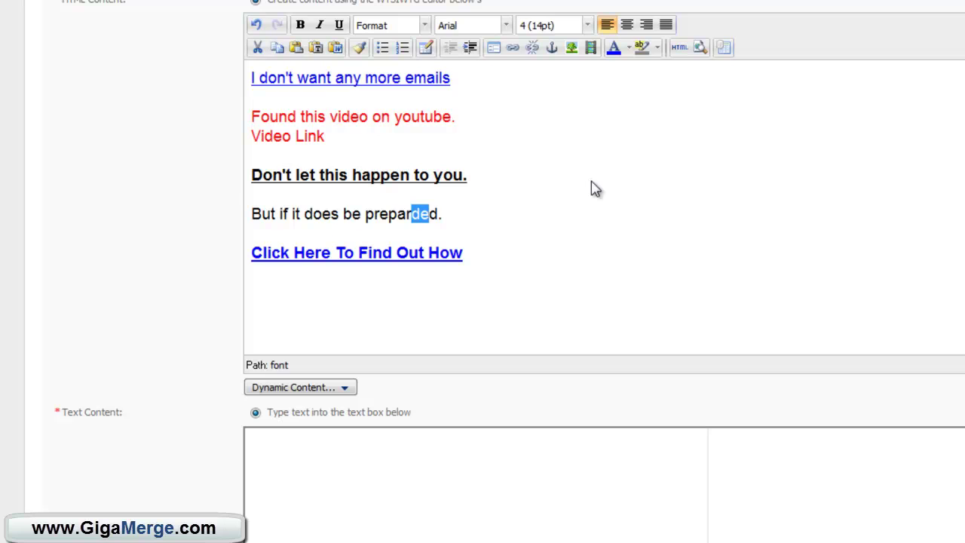
text(ed)
key(Delete)
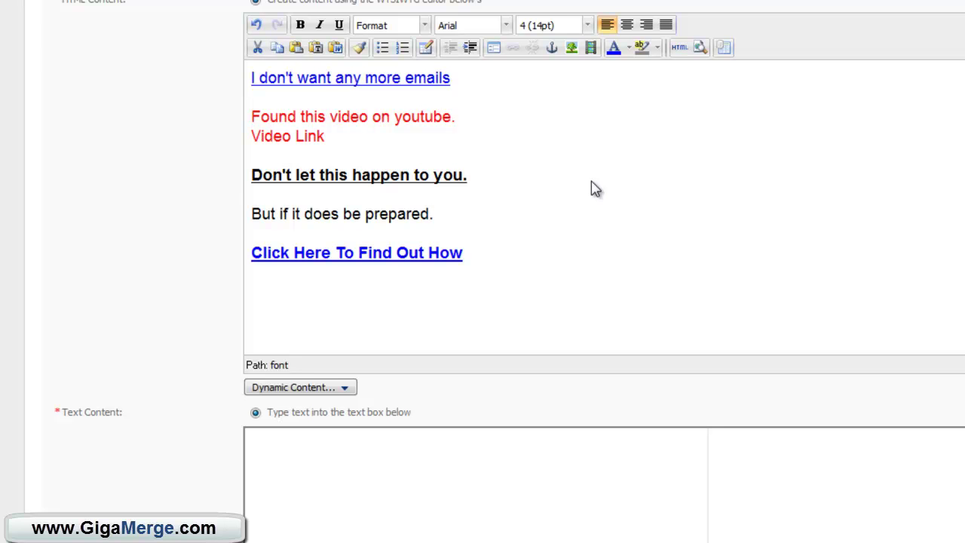
Step: Check the email campaign for spam keywords, review the rating of the HTML and text versions, and close the report
scroll(682, 200, down, 10)
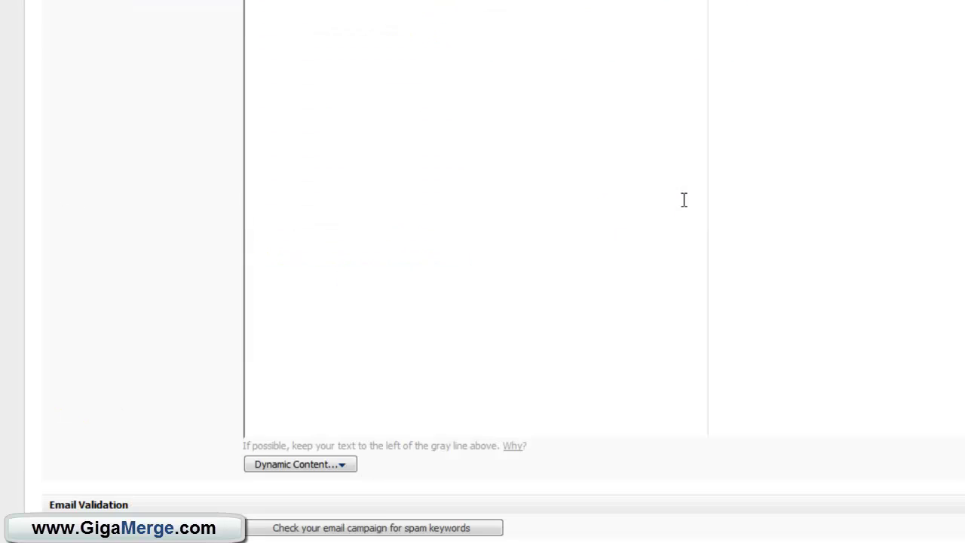
click(424, 230)
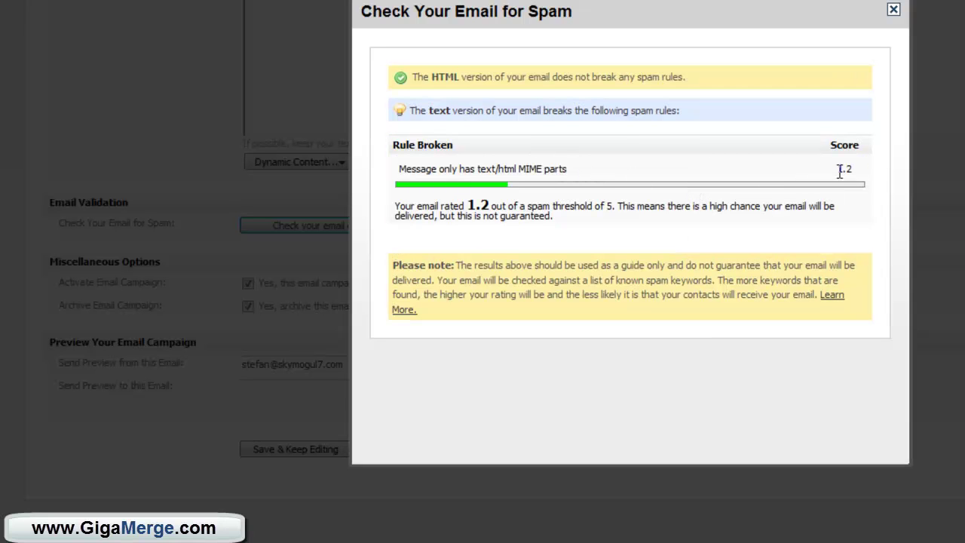
click(893, 11)
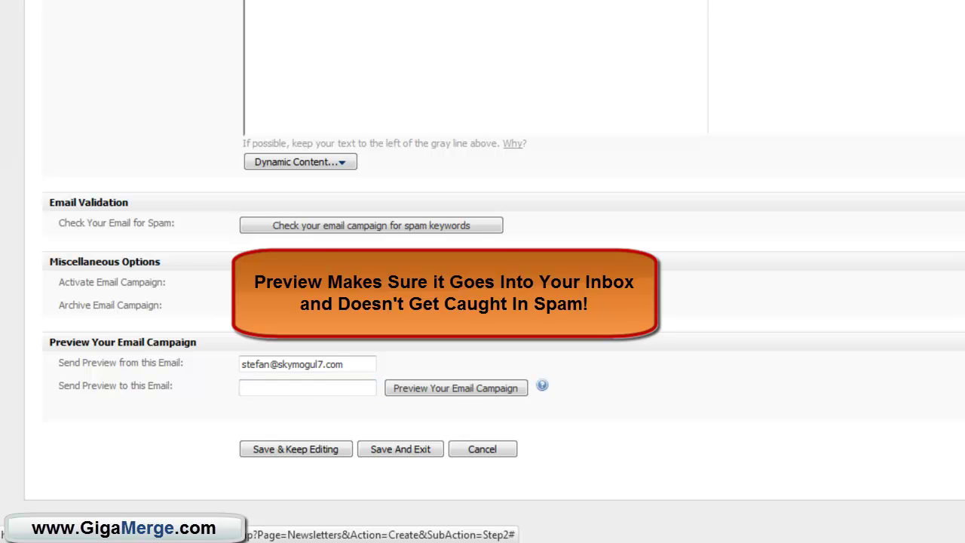
Step: Review the whole campaign form, from the subject and HTML body to the text content, validation, miscellaneous options and preview settings
scroll(332, 388, up, 15)
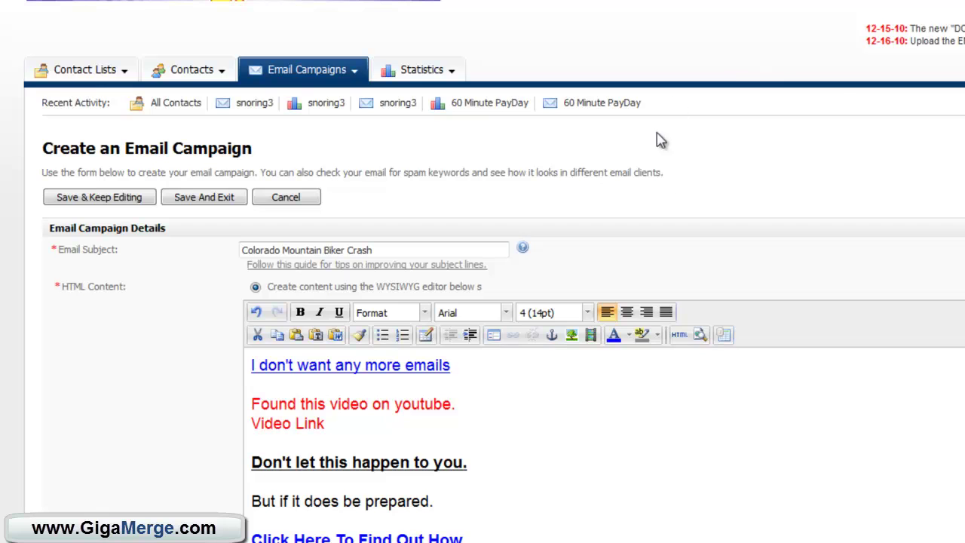
scroll(752, 226, down, 3)
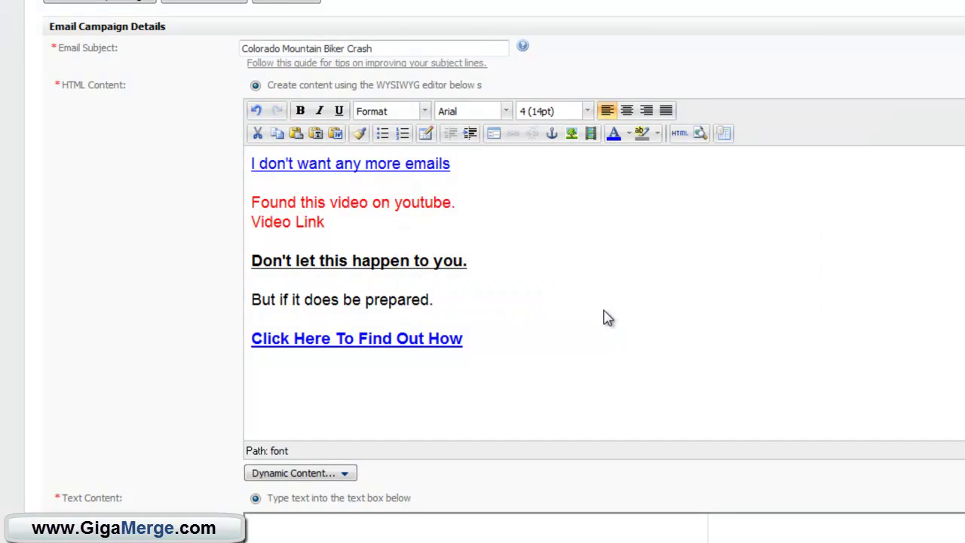
scroll(607, 318, down, 10)
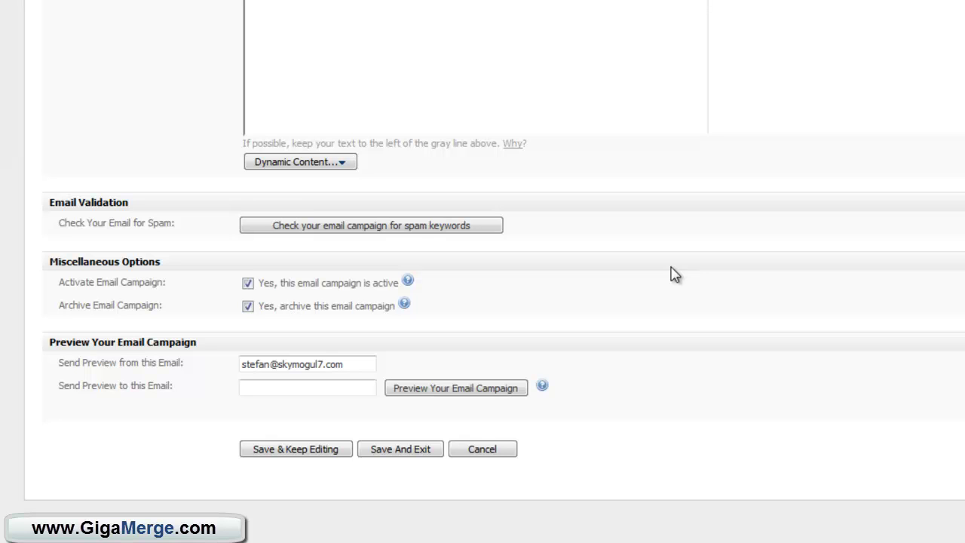
scroll(673, 271, up, 10)
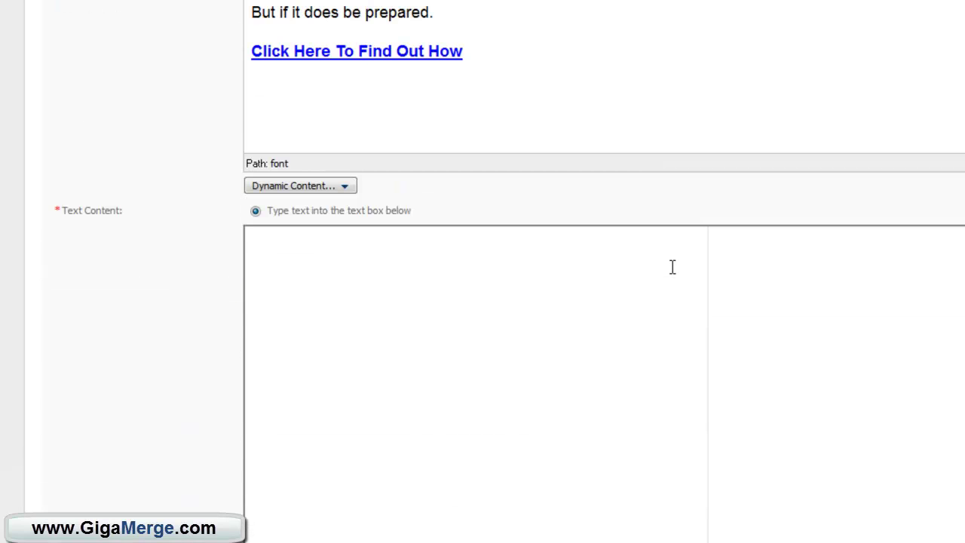
scroll(673, 271, up, 2)
scroll(673, 275, up, 2)
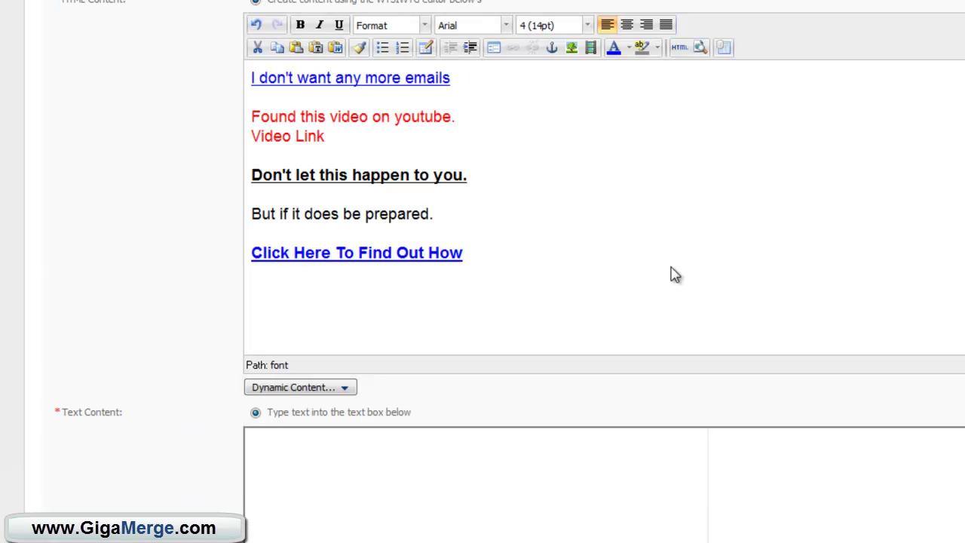
scroll(671, 267, up, 4)
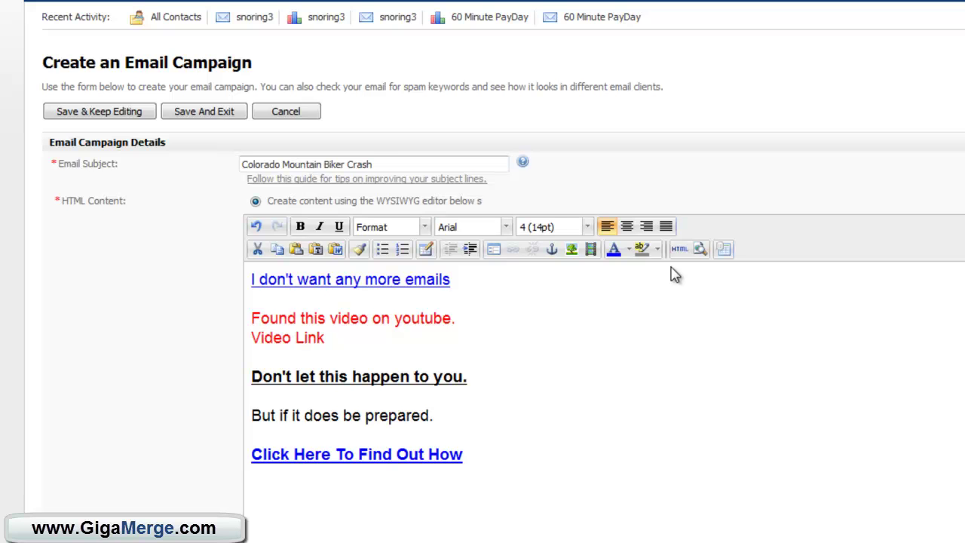
scroll(674, 275, up, 2)
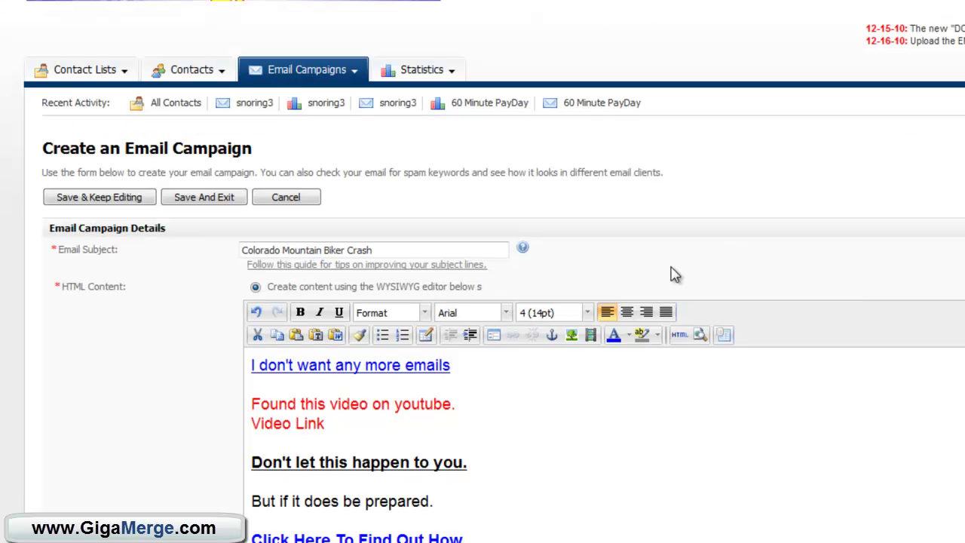